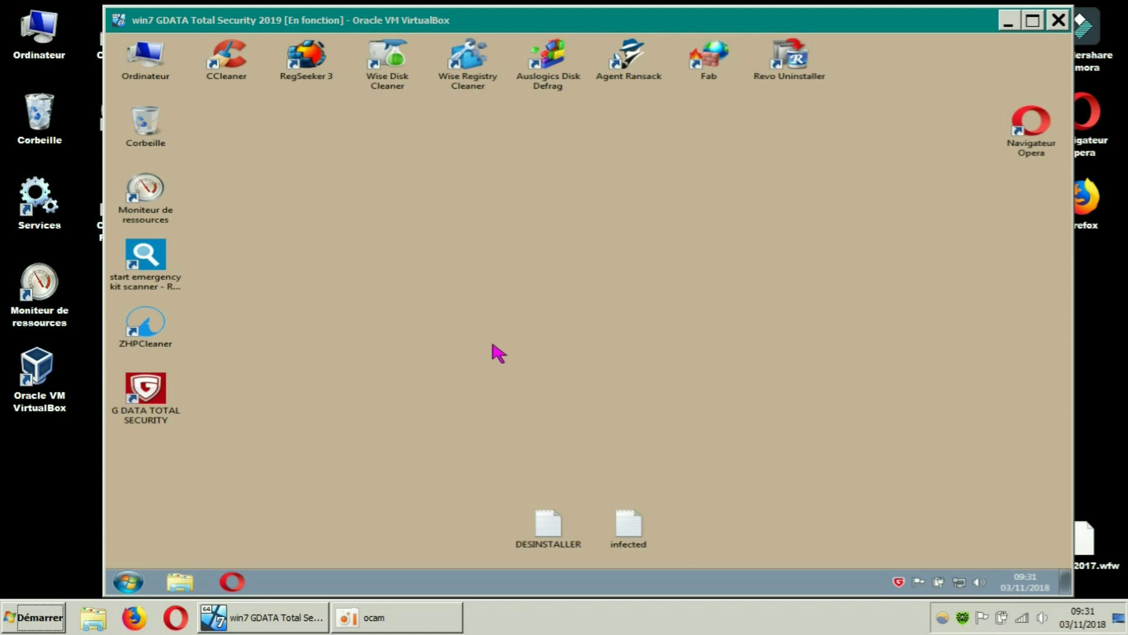
- Open G DATA Total Security and go to its backup section (Sauvegarde)
double_click(185, 381)
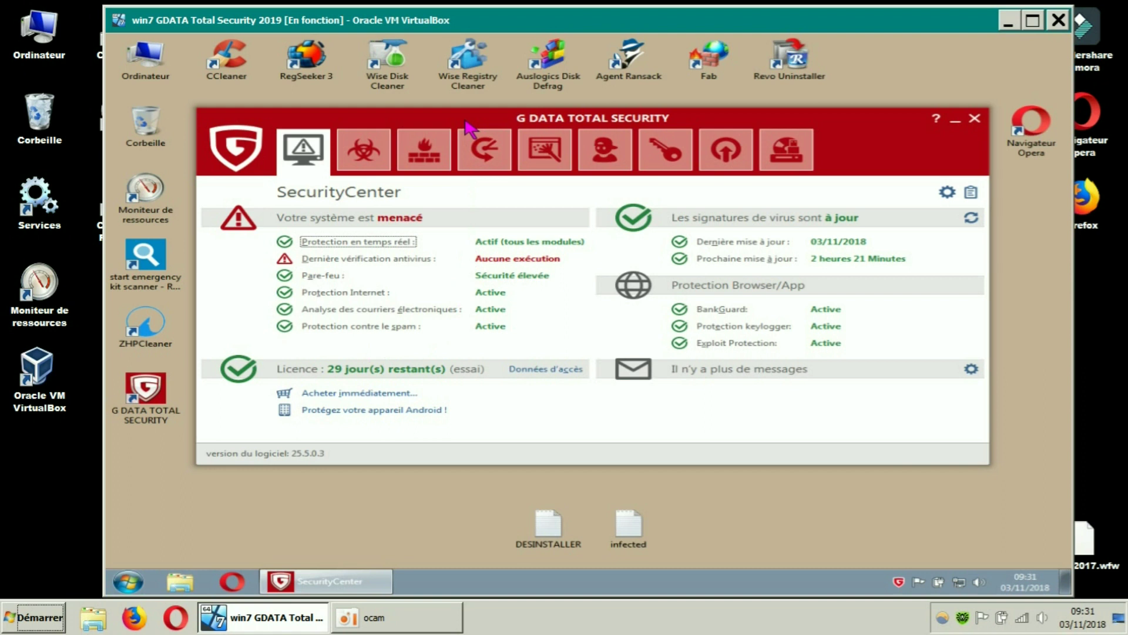
drag(479, 122, 460, 112)
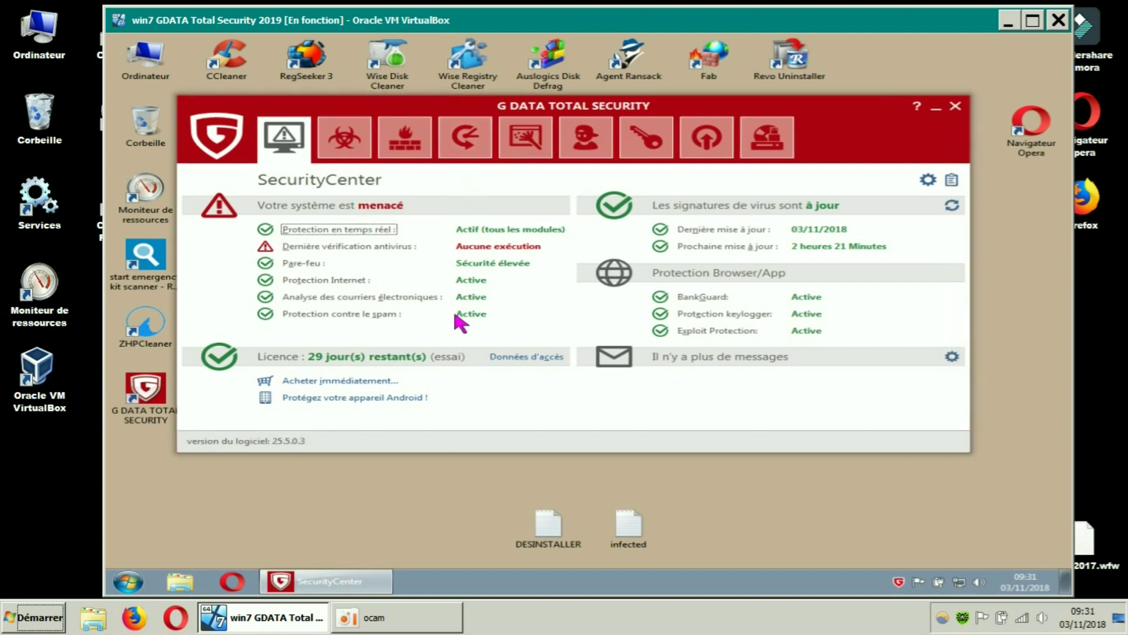
drag(464, 112, 470, 141)
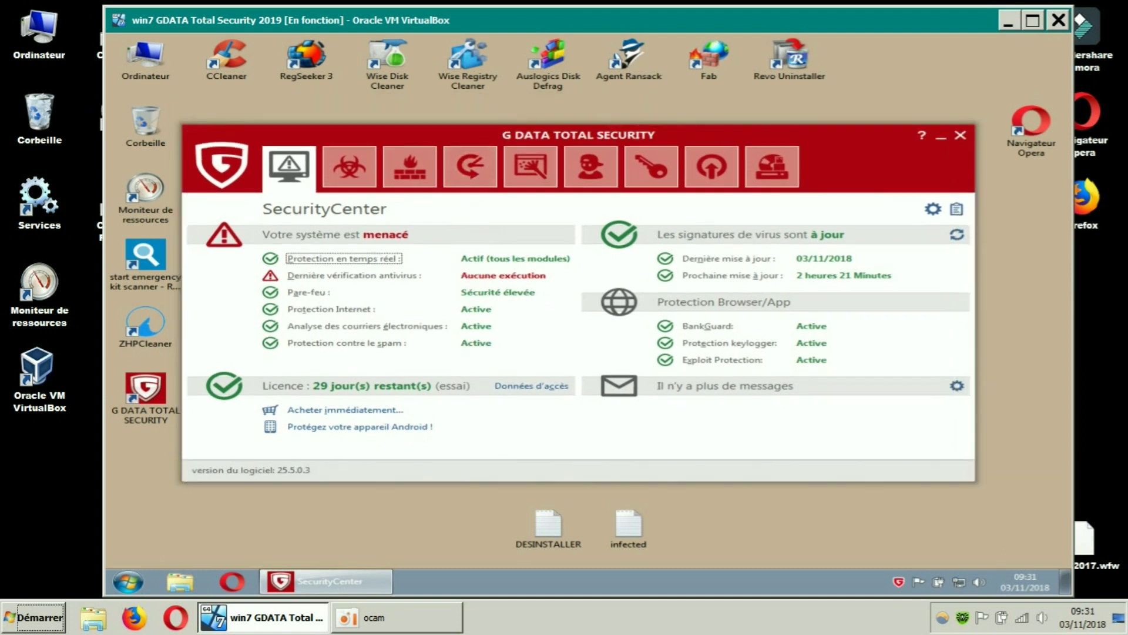
click(471, 168)
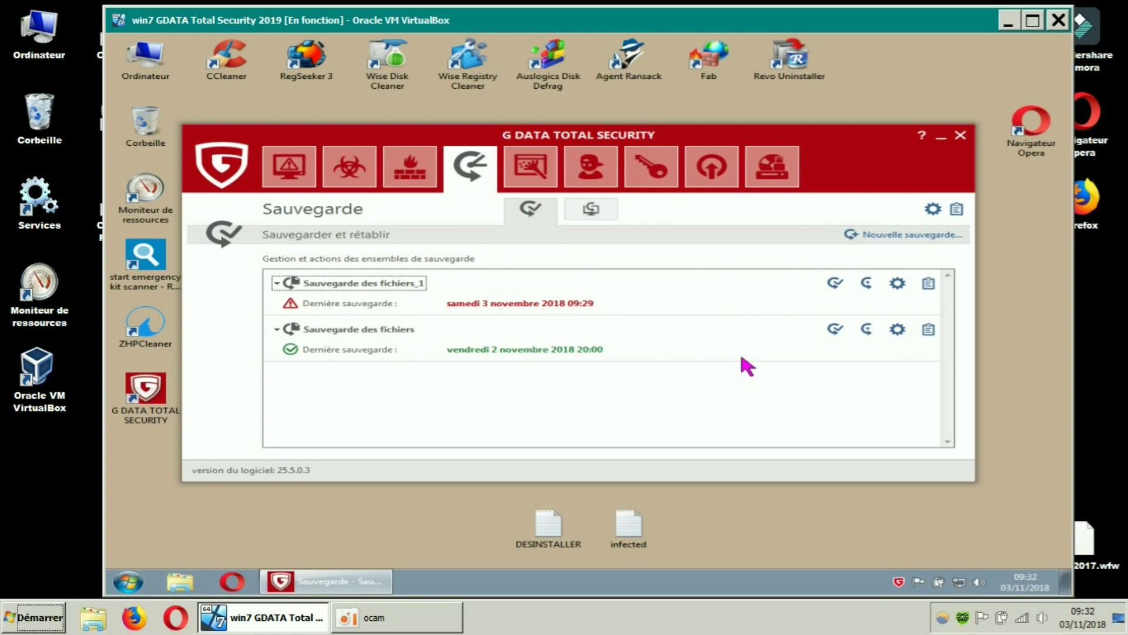
- Start a new backup of the type Sauvegarde des fichiers
click(891, 238)
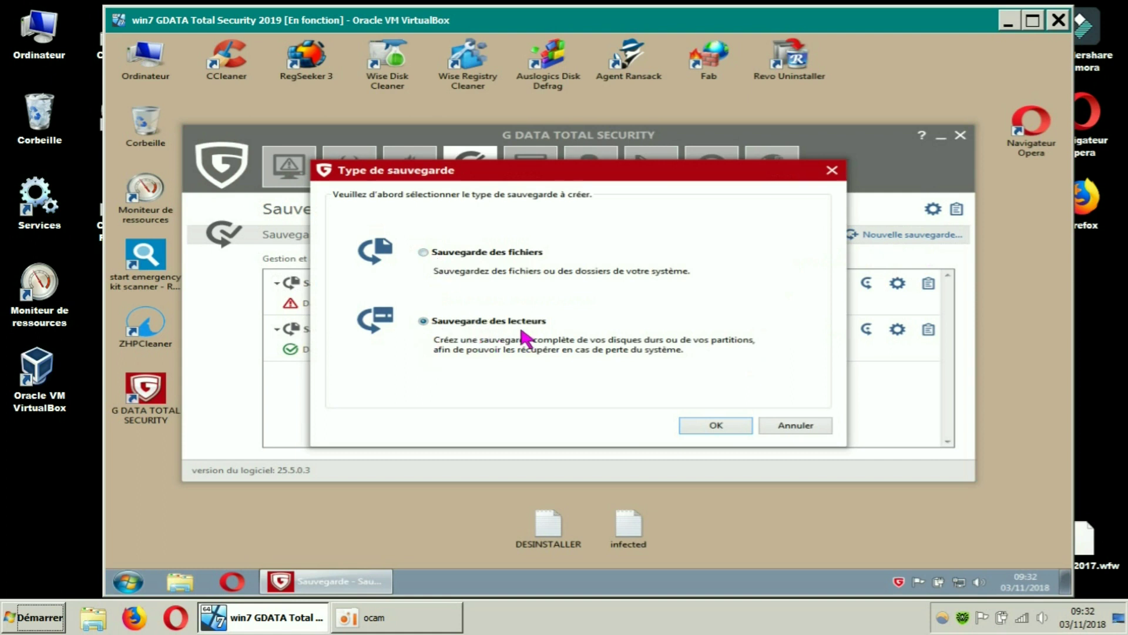
click(428, 254)
click(716, 429)
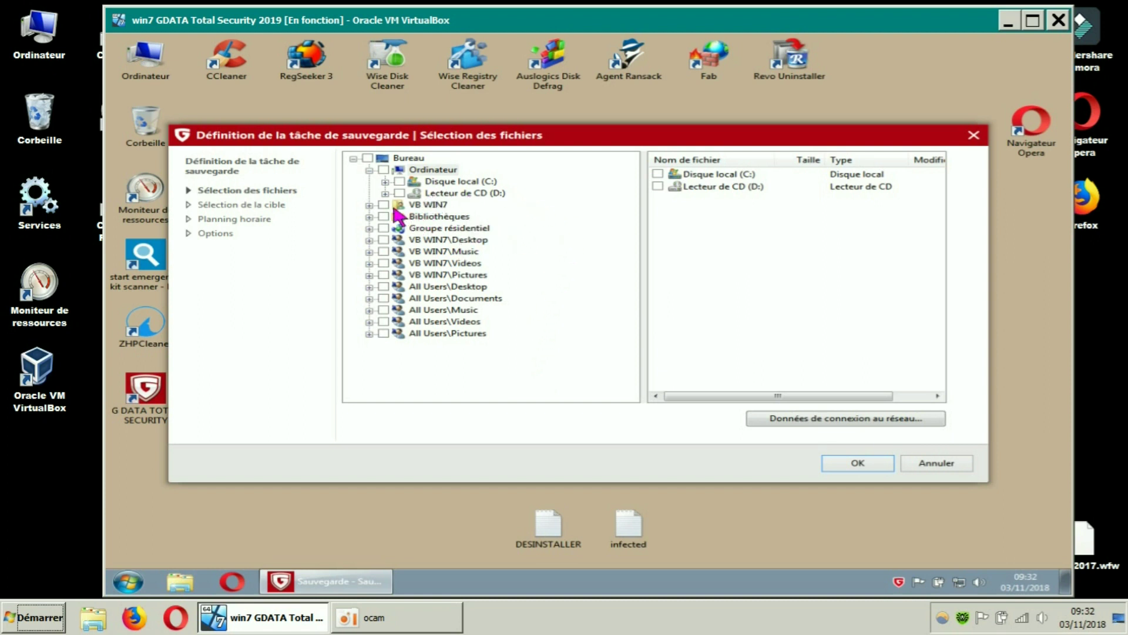
- Include the VB WIN7 Téléchargements folder in the backup, leaving out master MALWARES 27.587 and android-malware-master.zip
click(369, 204)
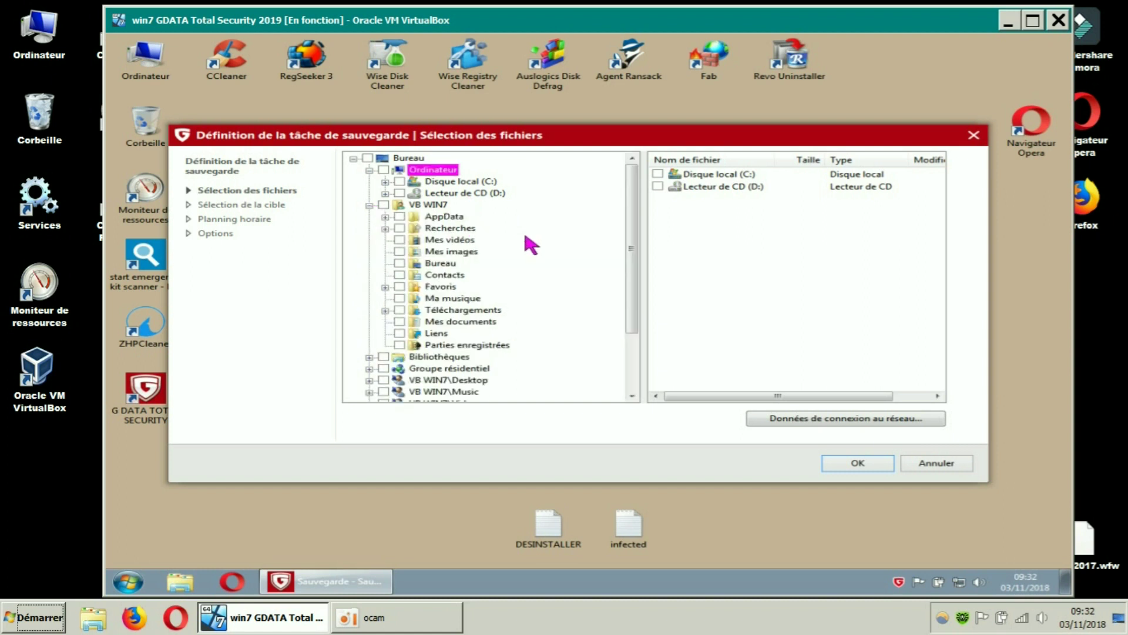
click(400, 311)
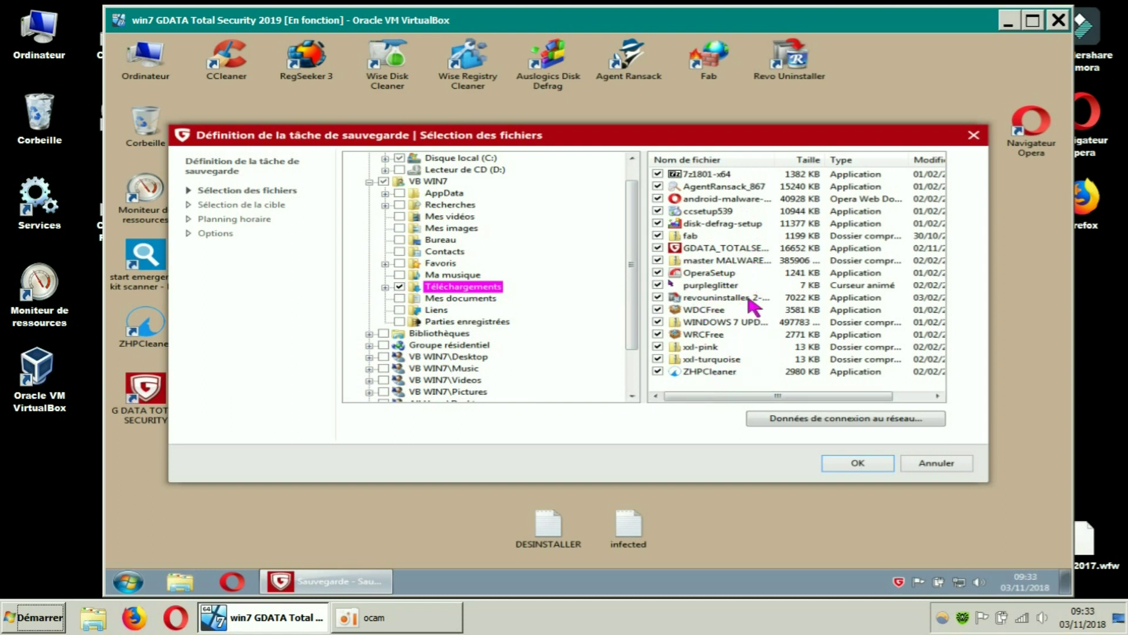
click(658, 261)
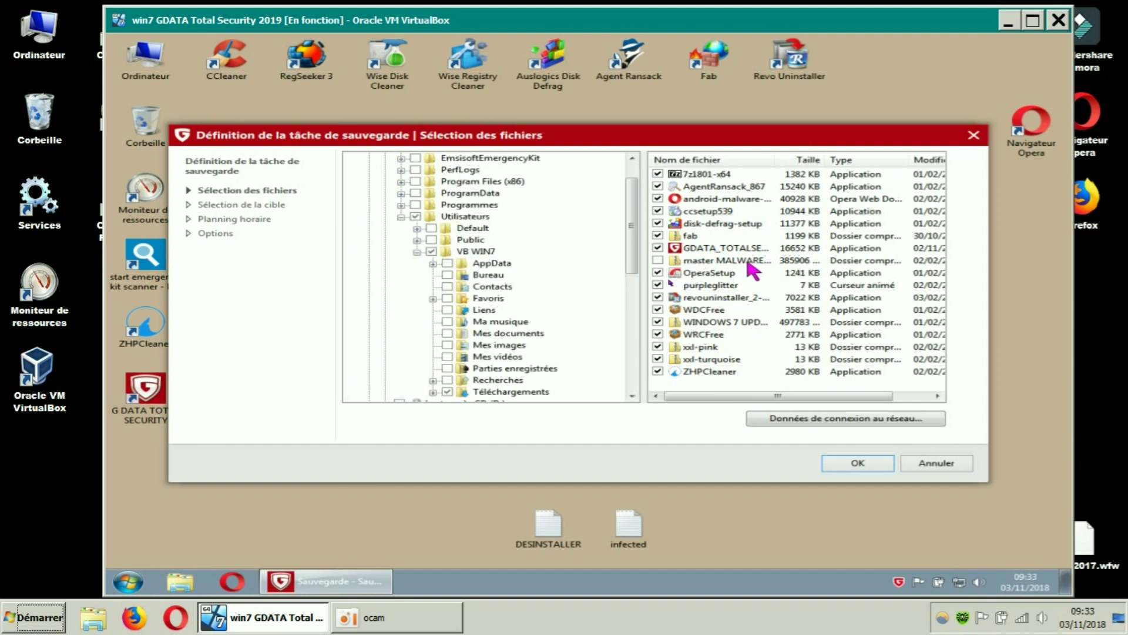
click(658, 200)
drag(644, 302, 593, 302)
drag(725, 159, 804, 164)
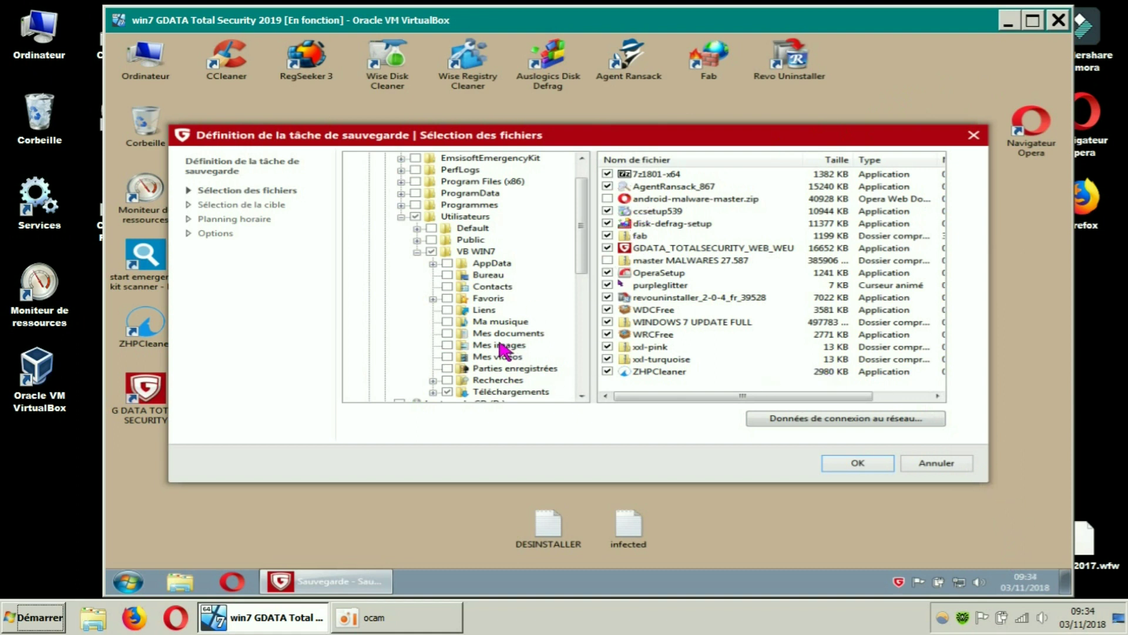
scroll(582, 277, down, 2)
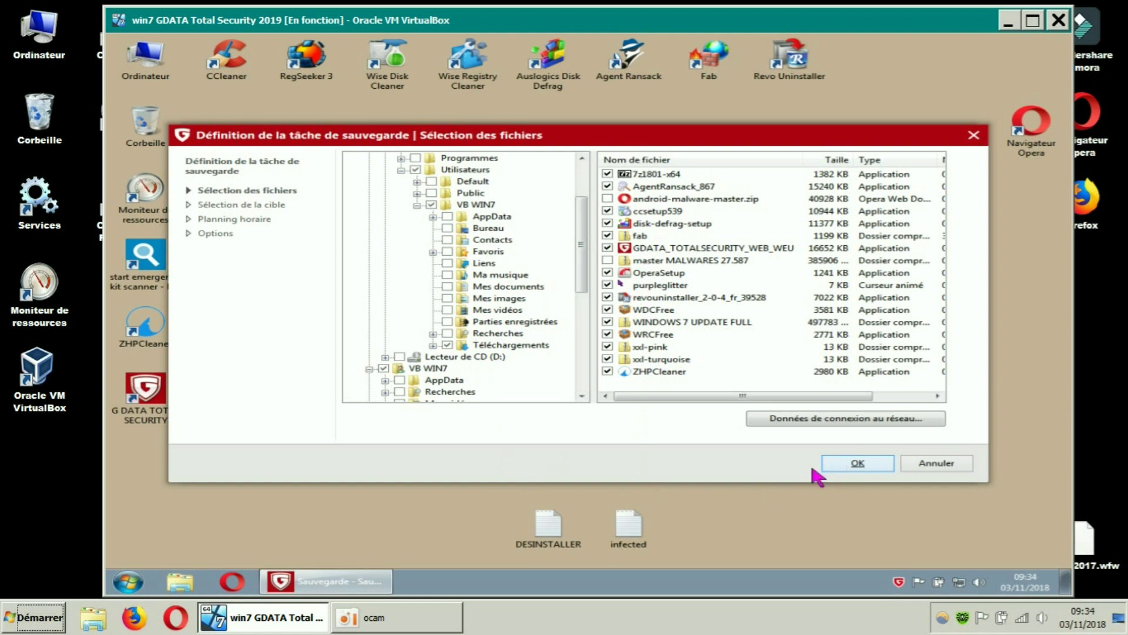
- Save the backup task, accepting source and archive on the same disk and suppressing that warning in future
click(858, 465)
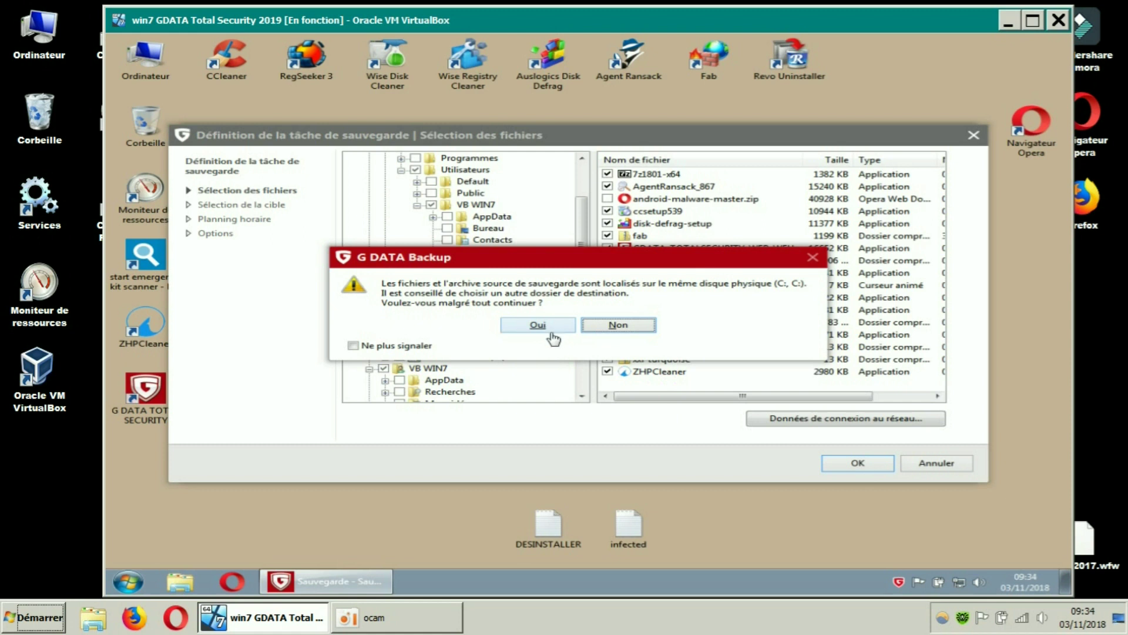
click(353, 346)
click(536, 325)
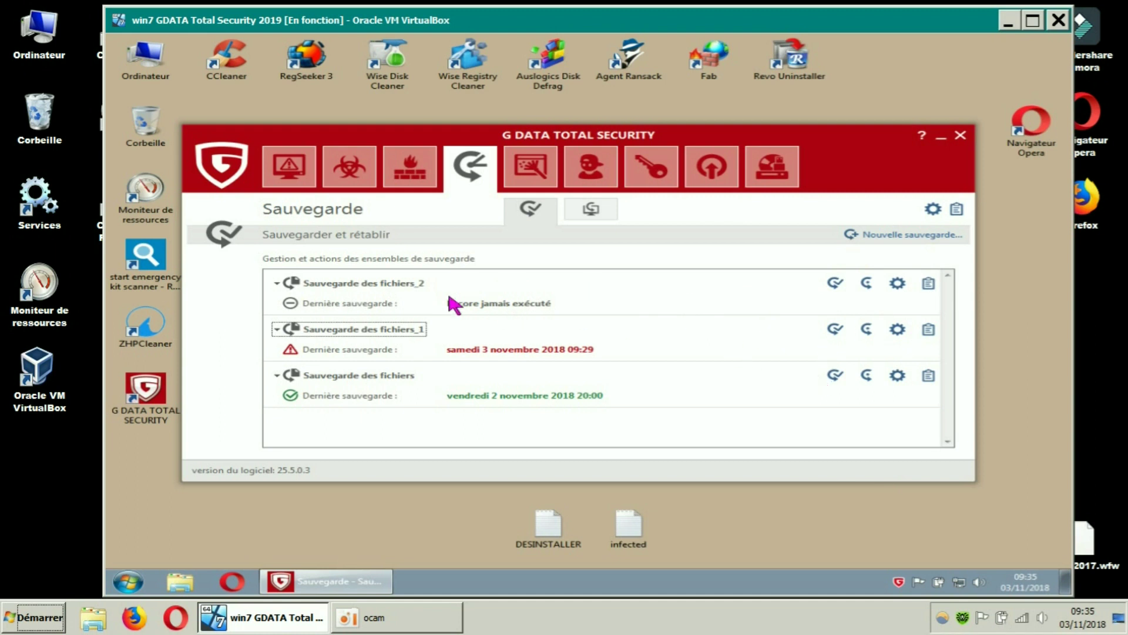
- In the Sauvegarde des fichiers_2 options, stop excluding temporary folders, temporary Internet folders, Thumbs.db, temporary files and system files
click(898, 283)
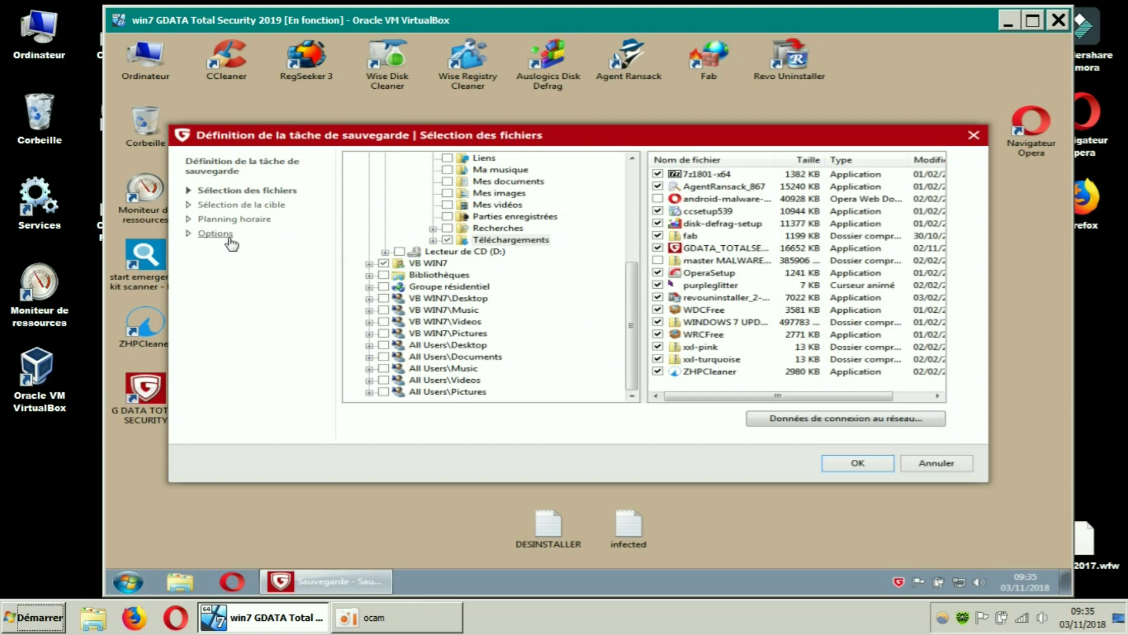
click(972, 140)
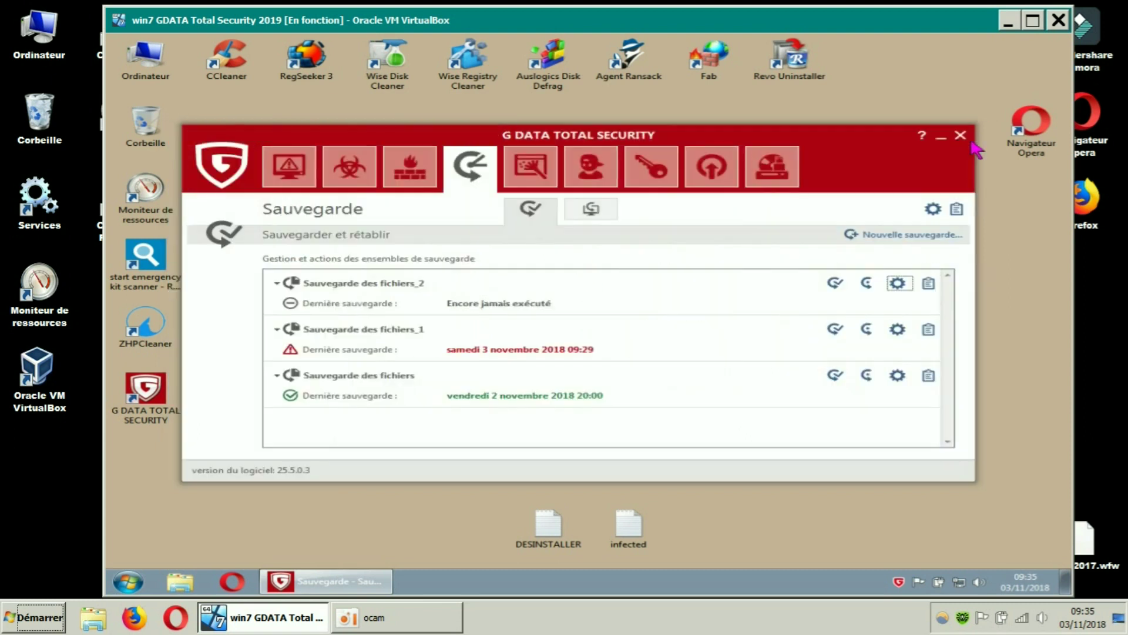
click(897, 284)
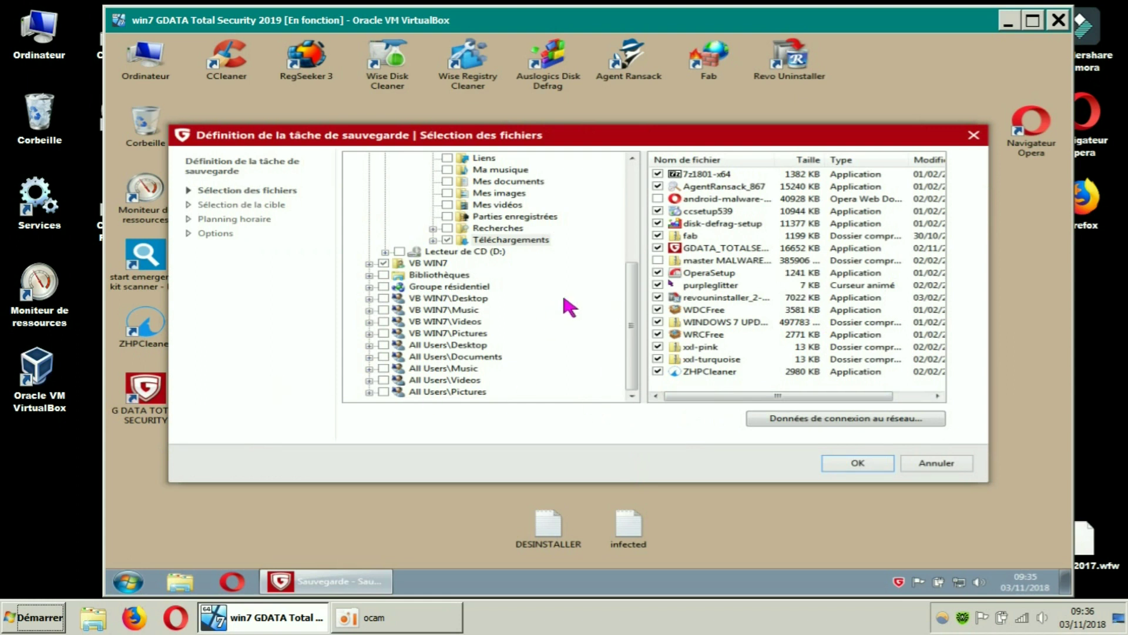
click(216, 233)
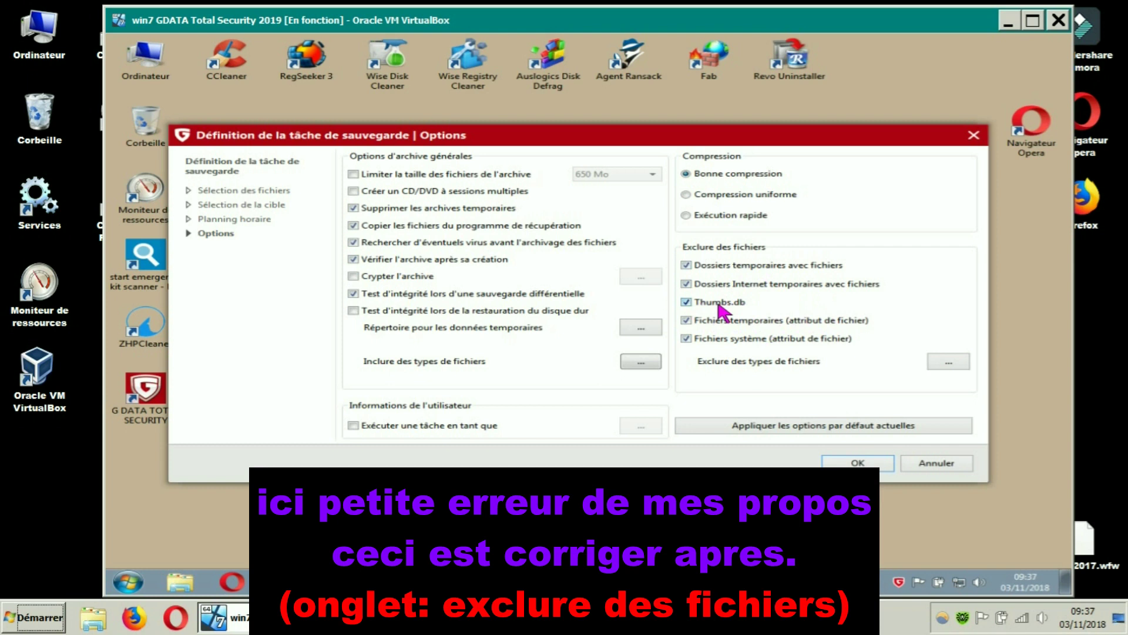
click(686, 302)
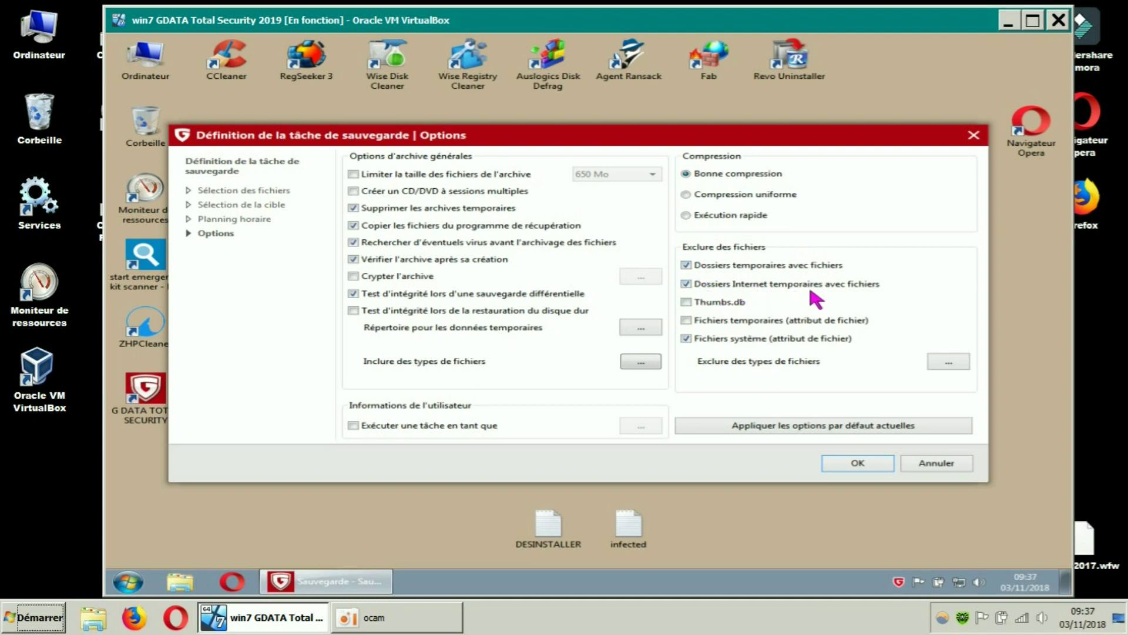
click(687, 284)
click(689, 266)
- Turn off copying recovery program files, virus checking before archiving and archive verification after creation, and save the task options
click(354, 225)
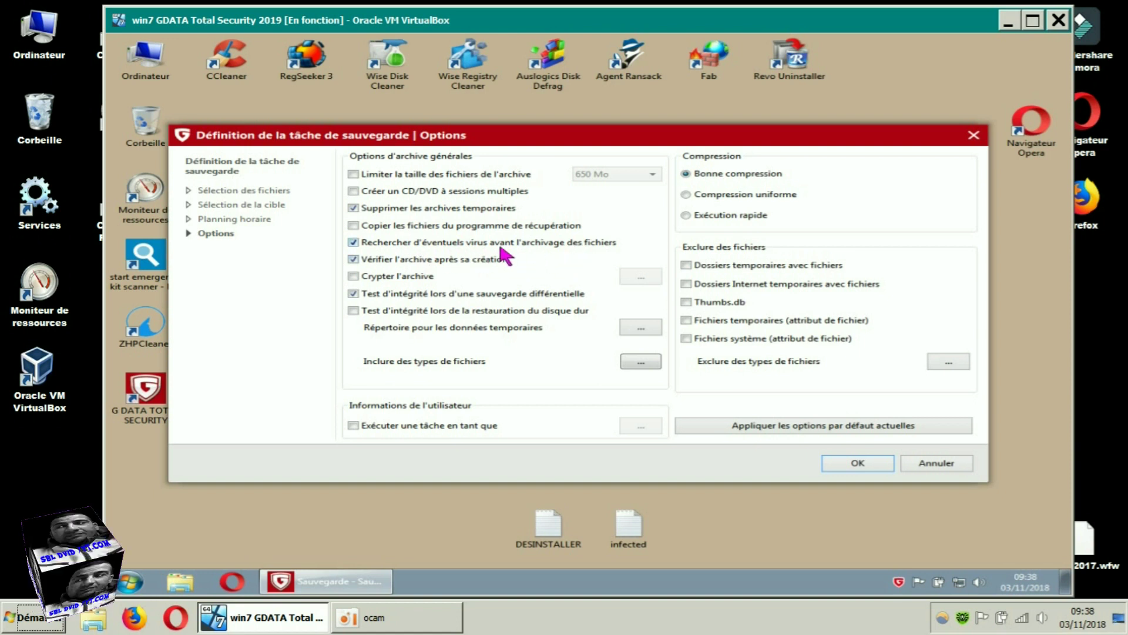
click(356, 244)
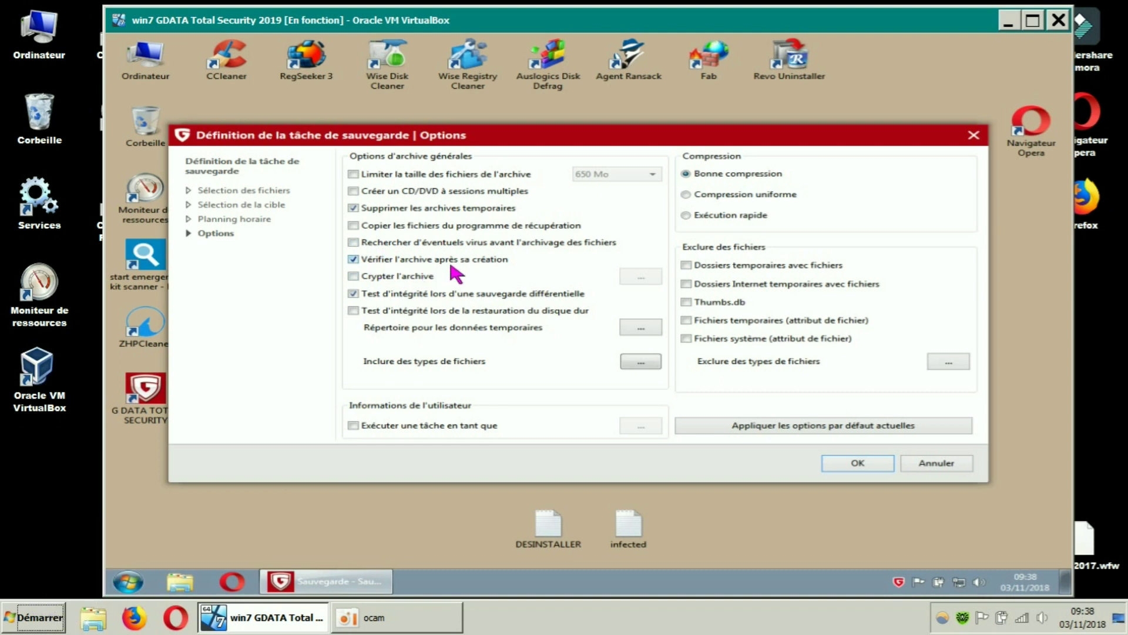
click(353, 259)
click(856, 463)
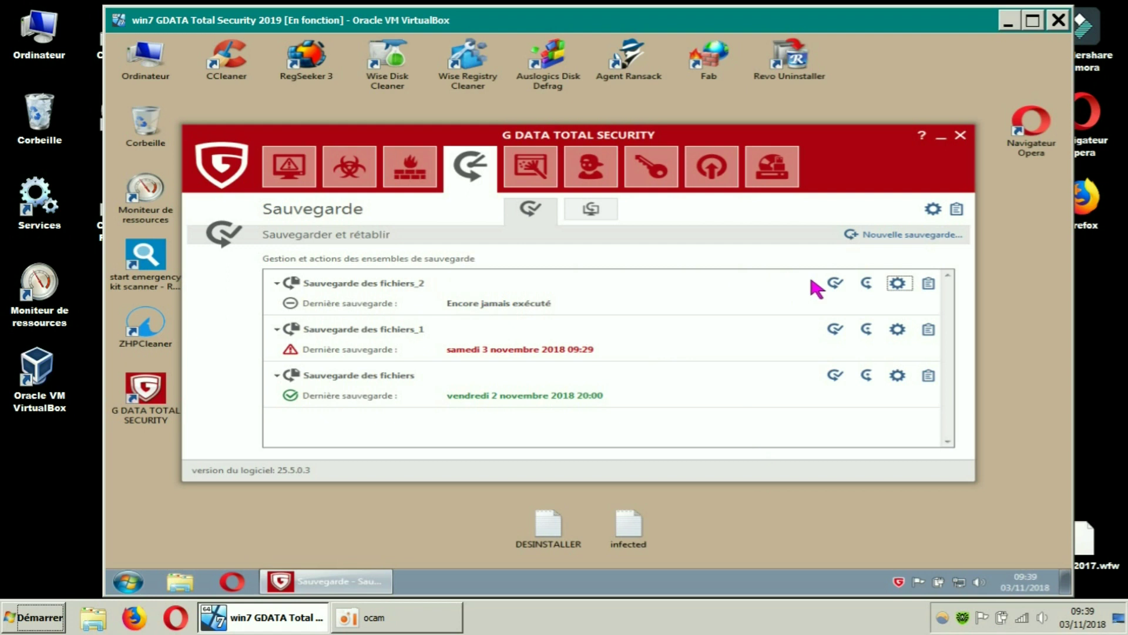
- Run the Sauvegarde des fichiers_2 backup task and close its completion report
click(867, 284)
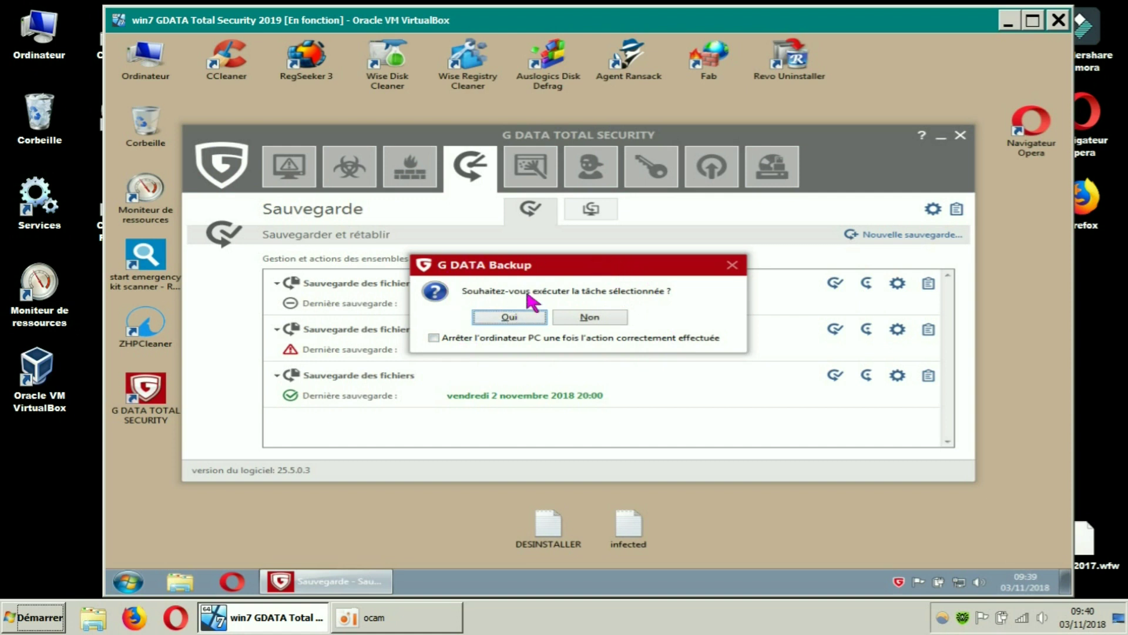
click(516, 318)
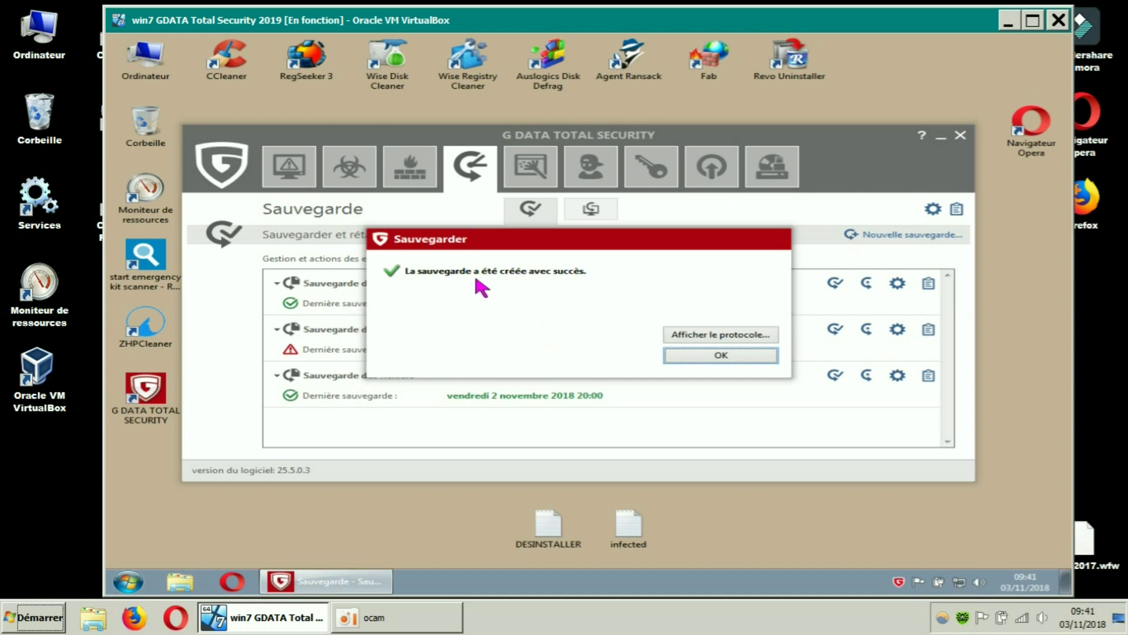
click(708, 357)
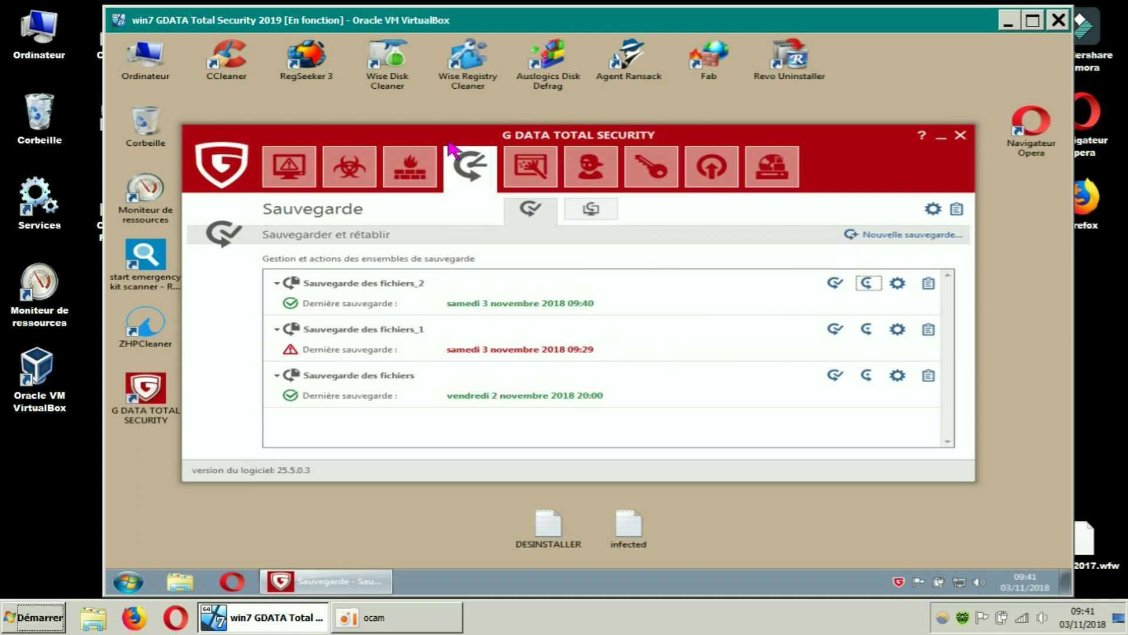
- Check the properties of the Sauvegarde des fichiers_2 archive file on Disque local (C:)
click(531, 171)
double_click(145, 59)
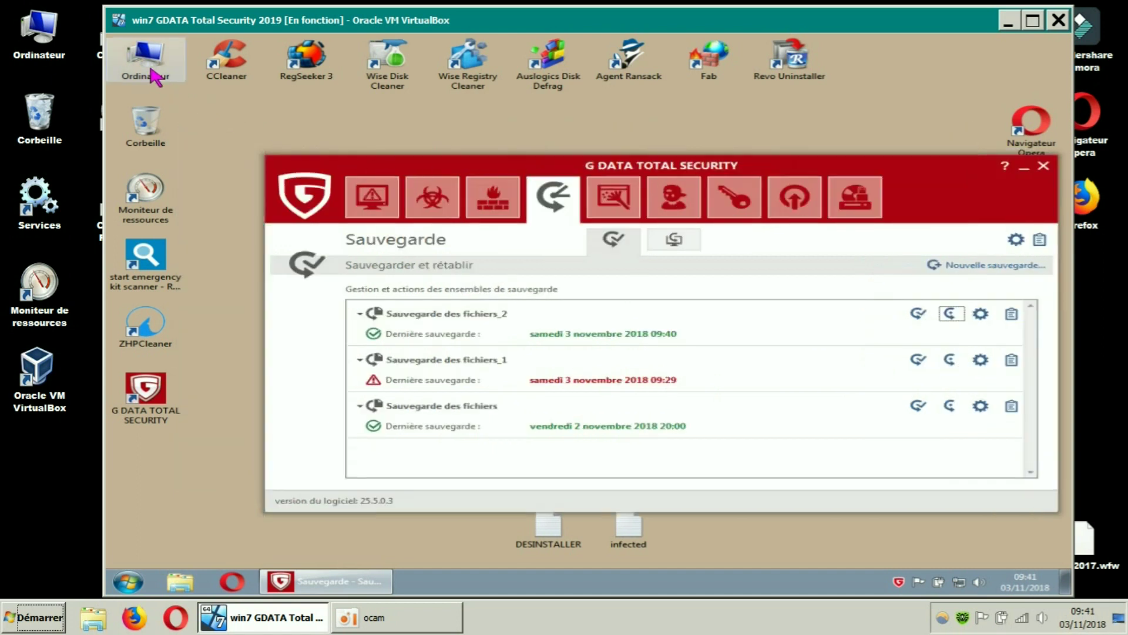
double_click(351, 142)
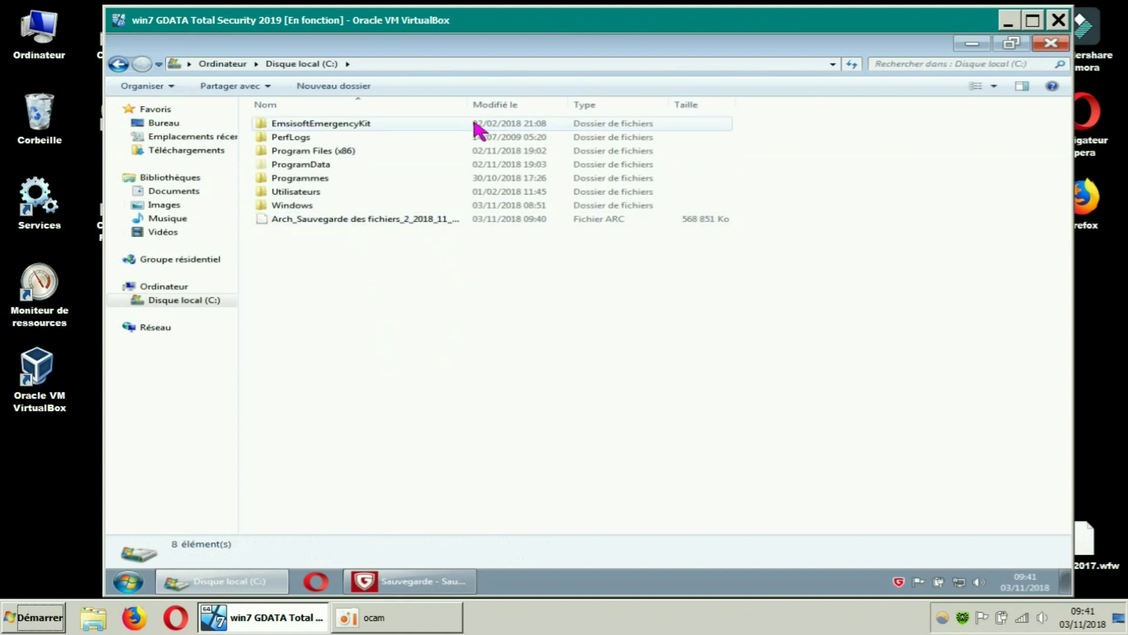
drag(469, 106, 571, 106)
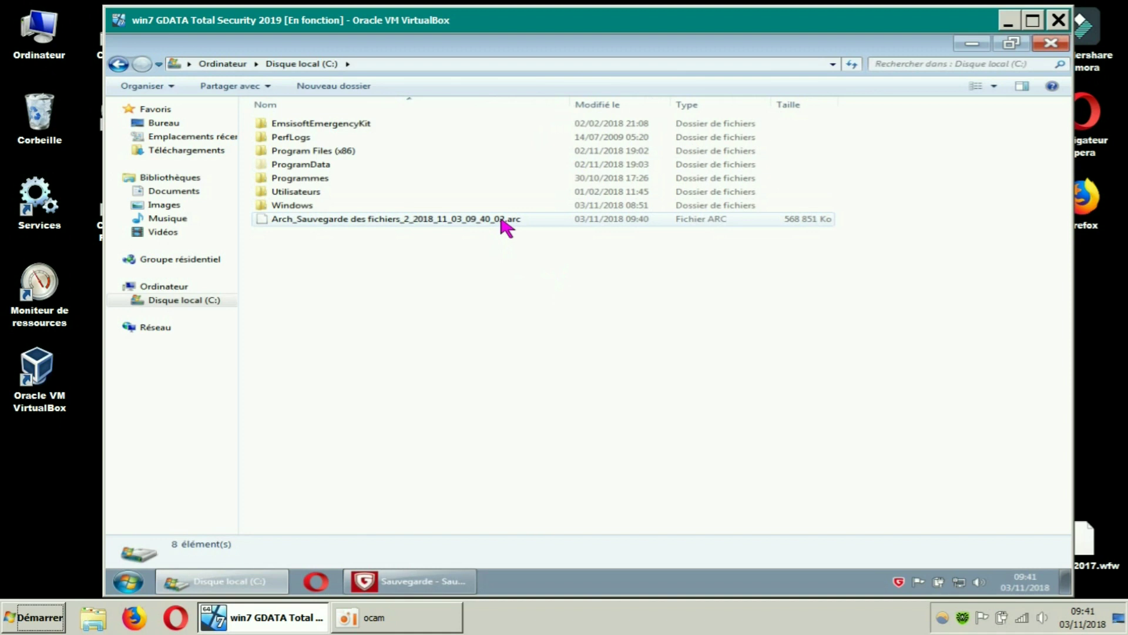
right_click(421, 222)
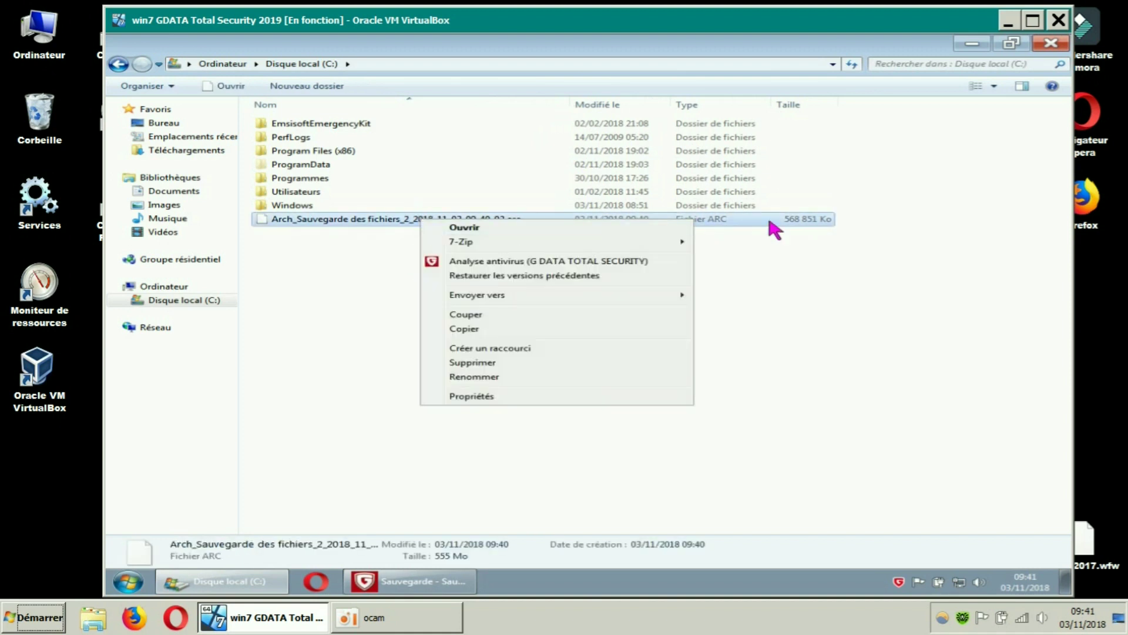
click(455, 395)
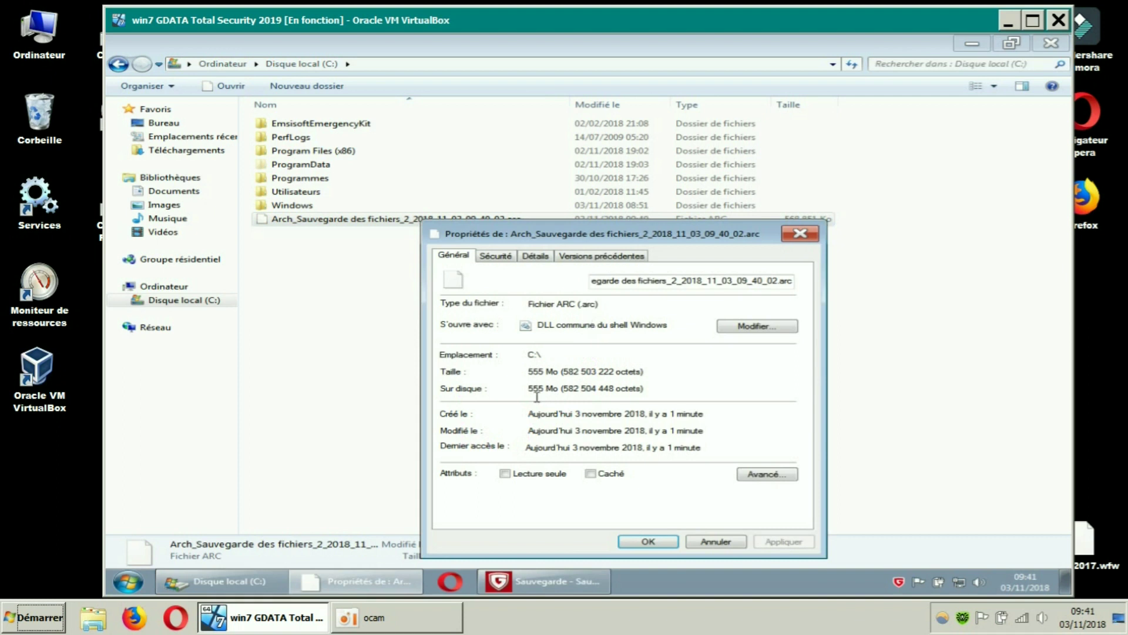
click(808, 237)
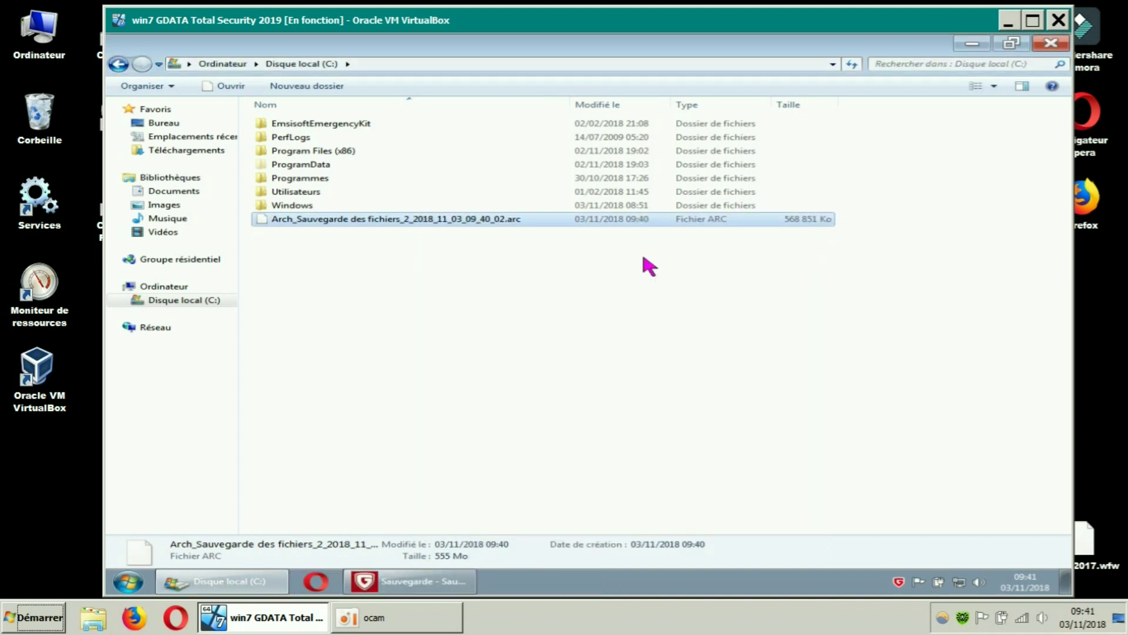
- Check the combined size of the Téléchargements files without android-malware-master.zip and master MALWARES 27.587, dismissing the junkware alert
click(216, 150)
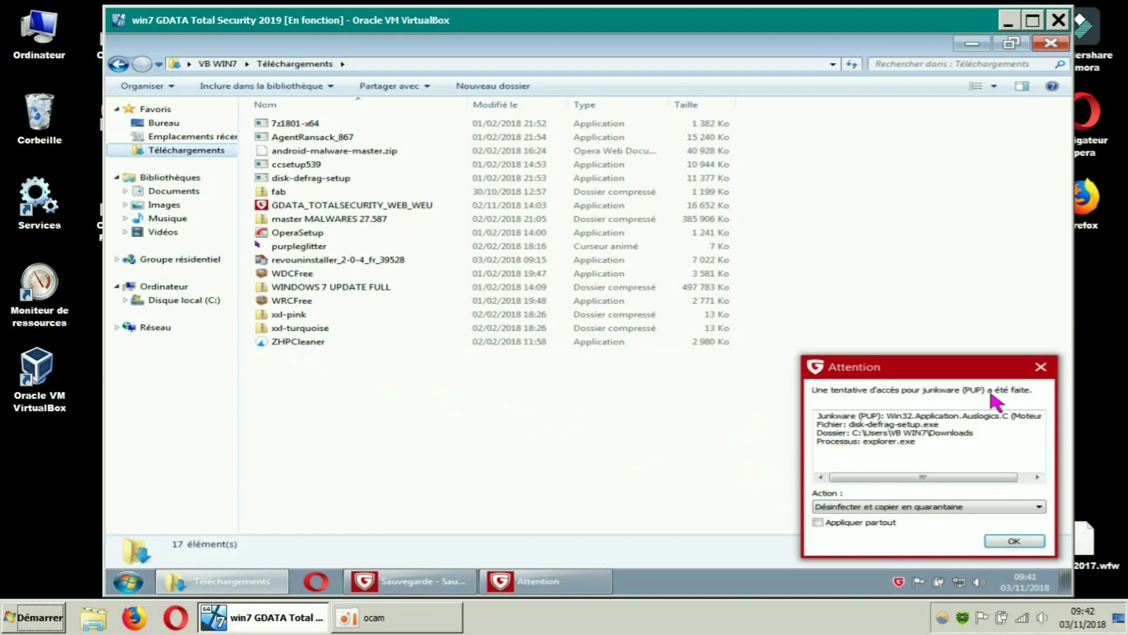
click(1041, 367)
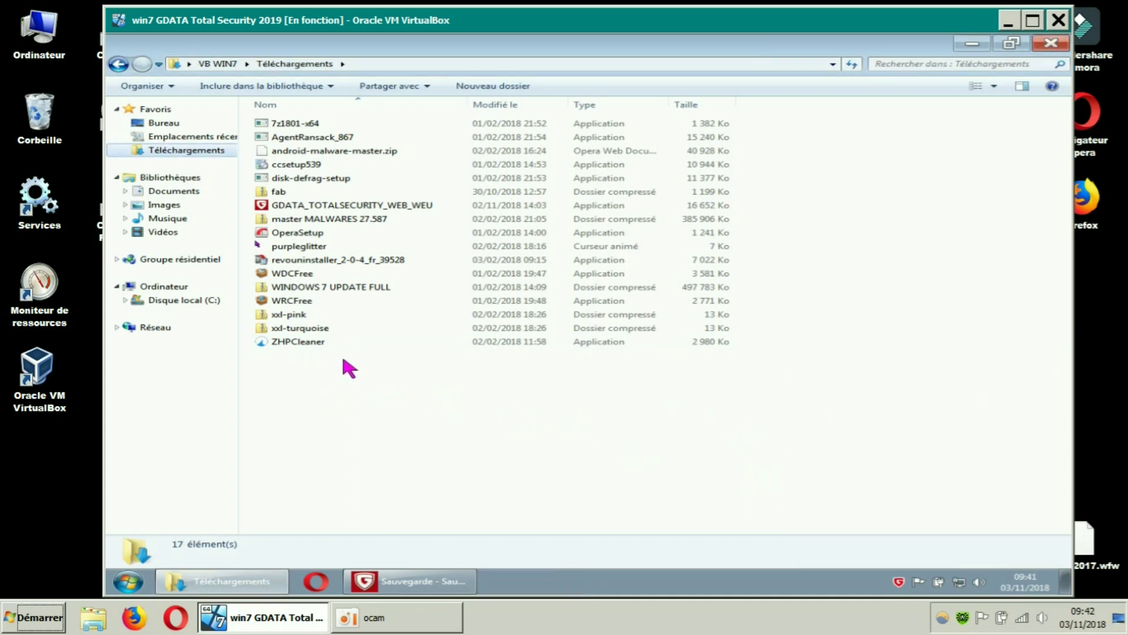
click(311, 344)
drag(315, 347, 307, 132)
right_click(307, 133)
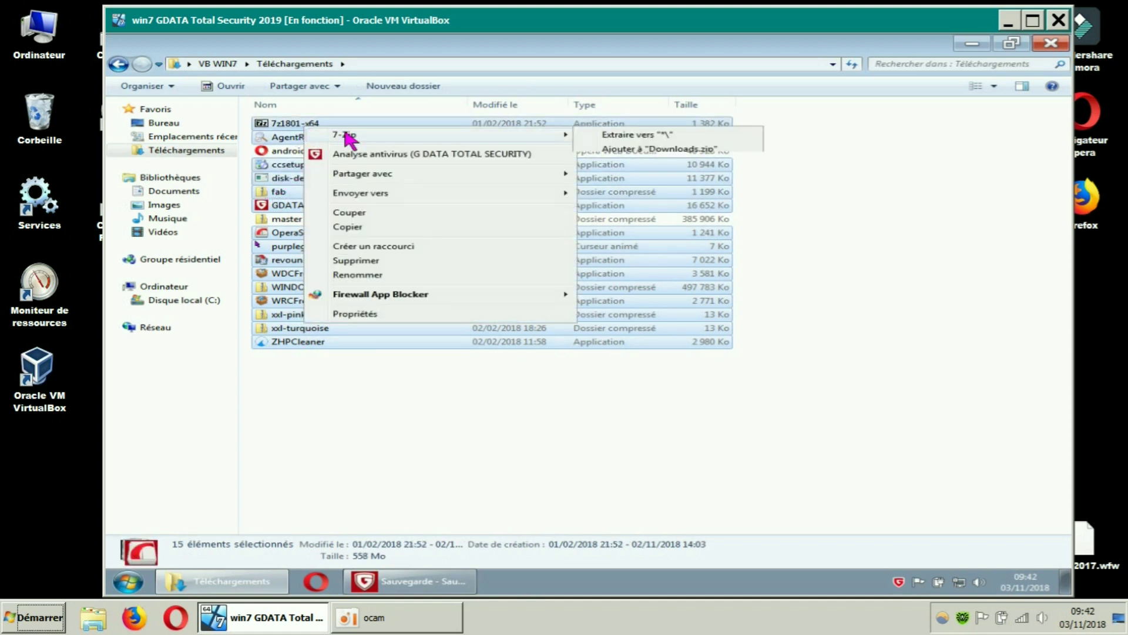
click(366, 312)
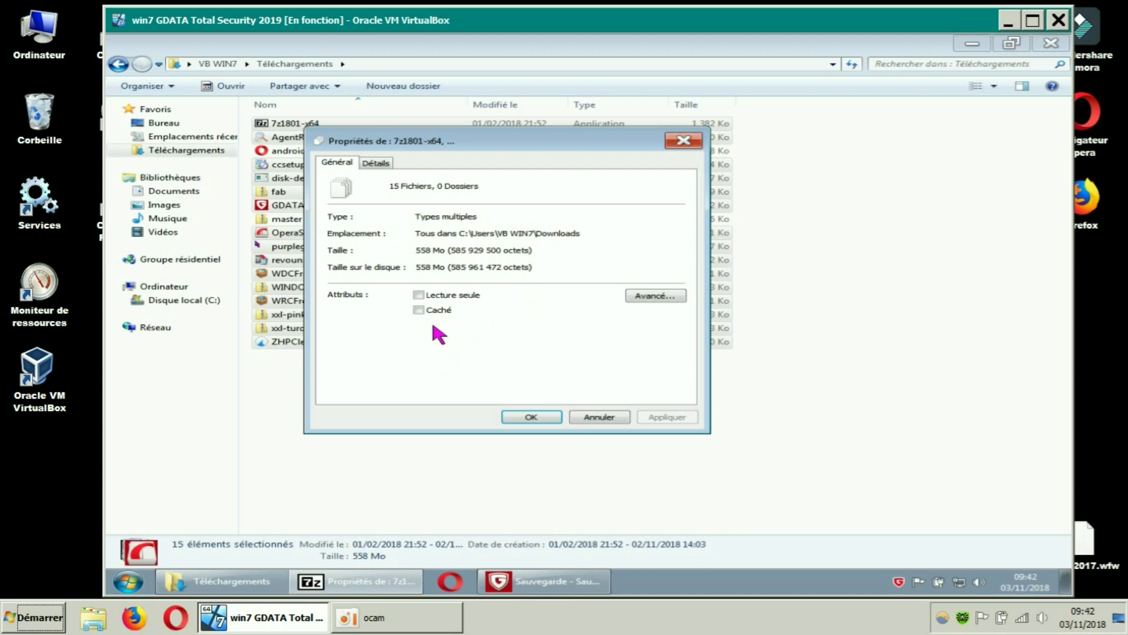
click(683, 140)
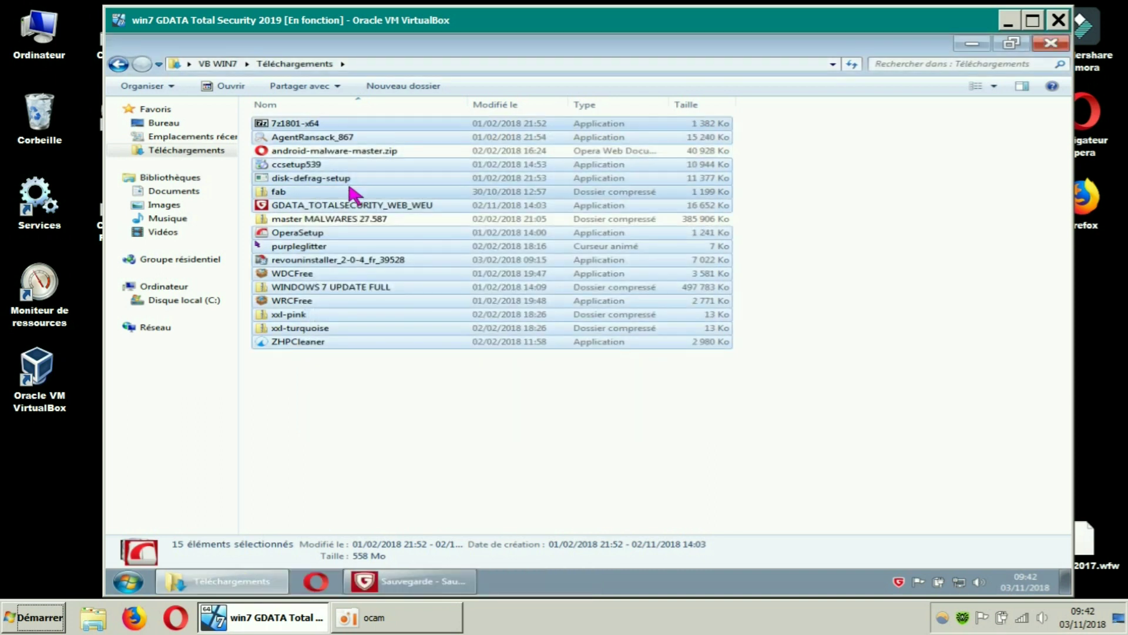
- Recheck the file size of the Sauvegarde des fichiers_2 archive on Disque local (C:) in its properties
click(1052, 44)
double_click(146, 64)
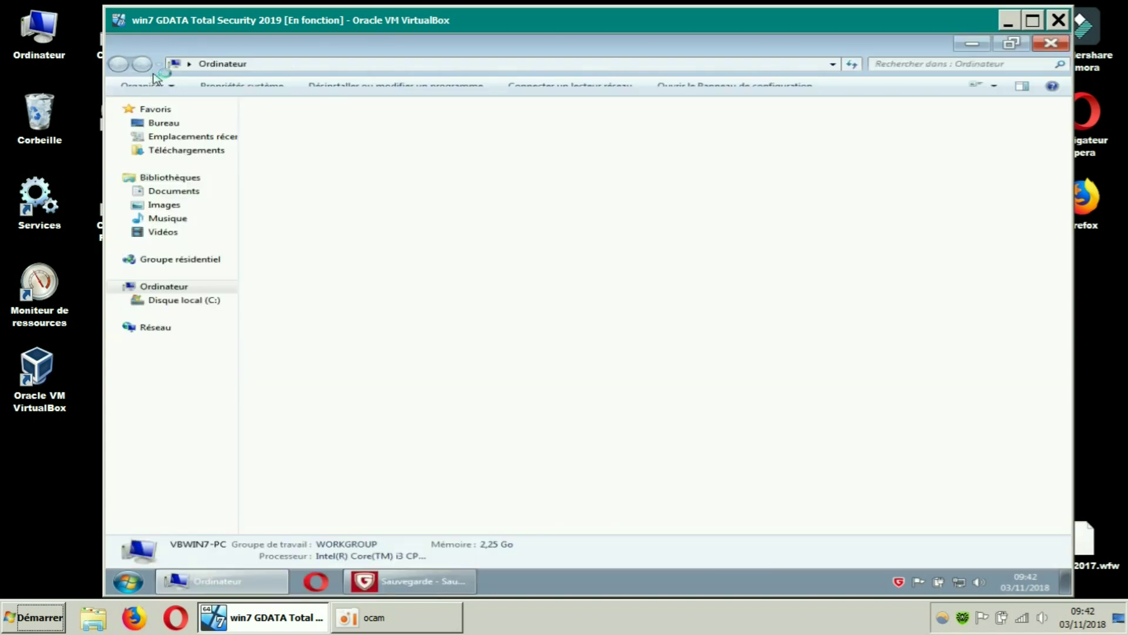
click(340, 144)
double_click(338, 138)
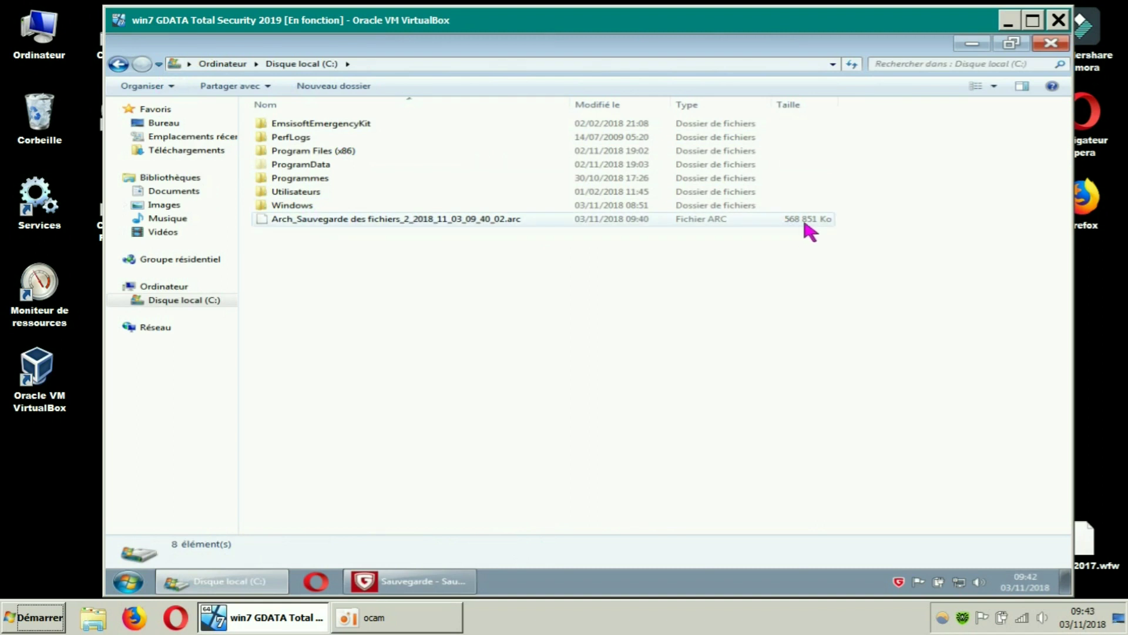
right_click(514, 219)
click(570, 400)
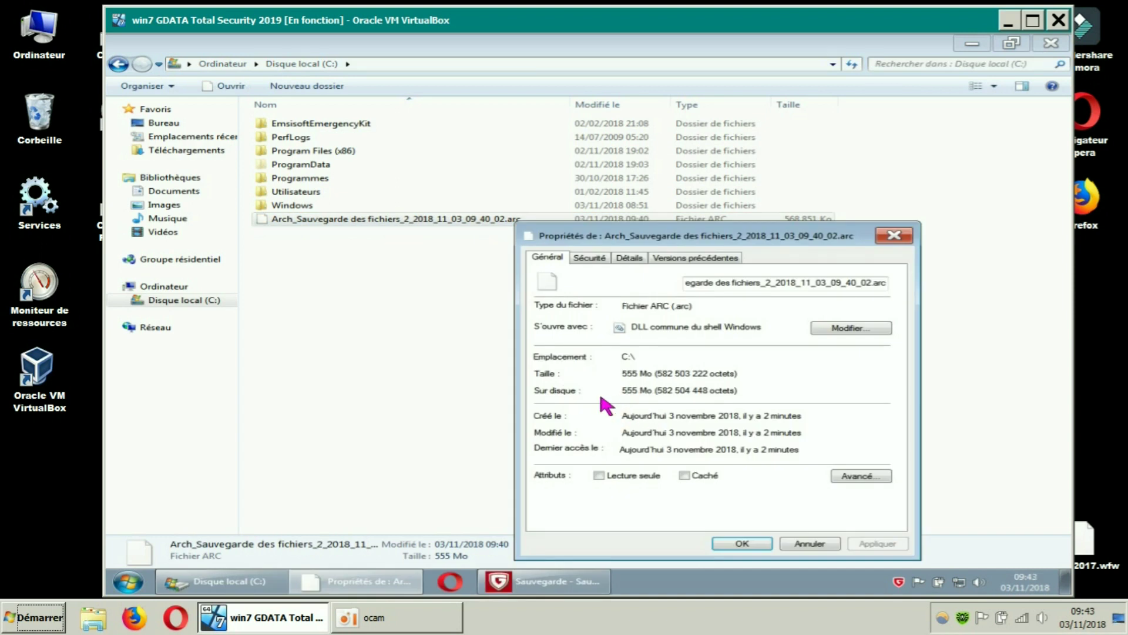
click(894, 236)
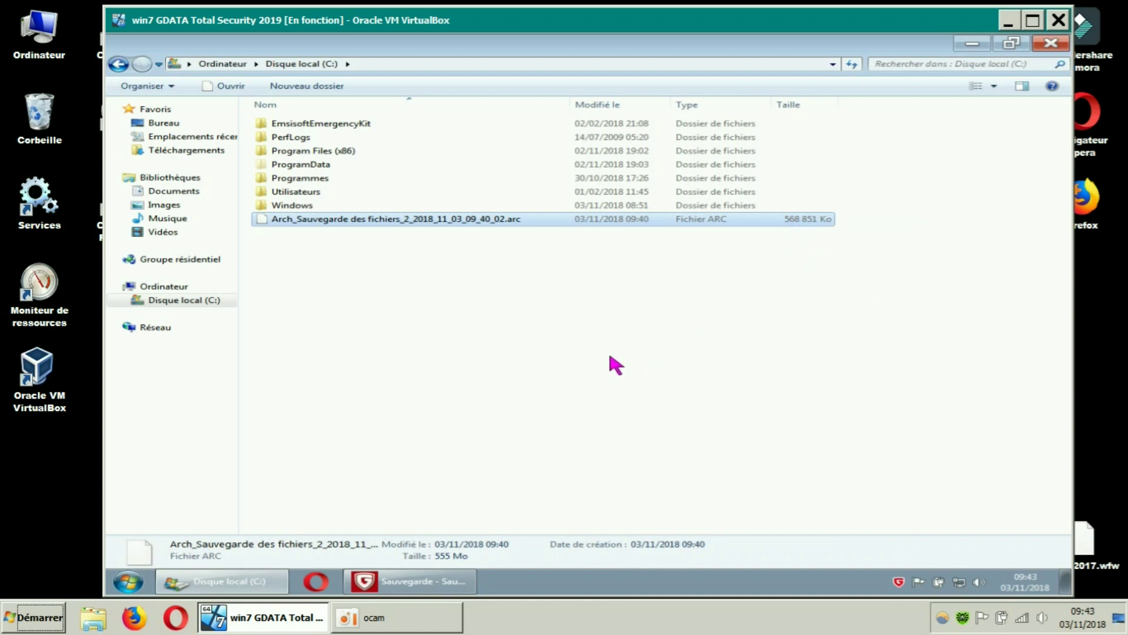
click(533, 326)
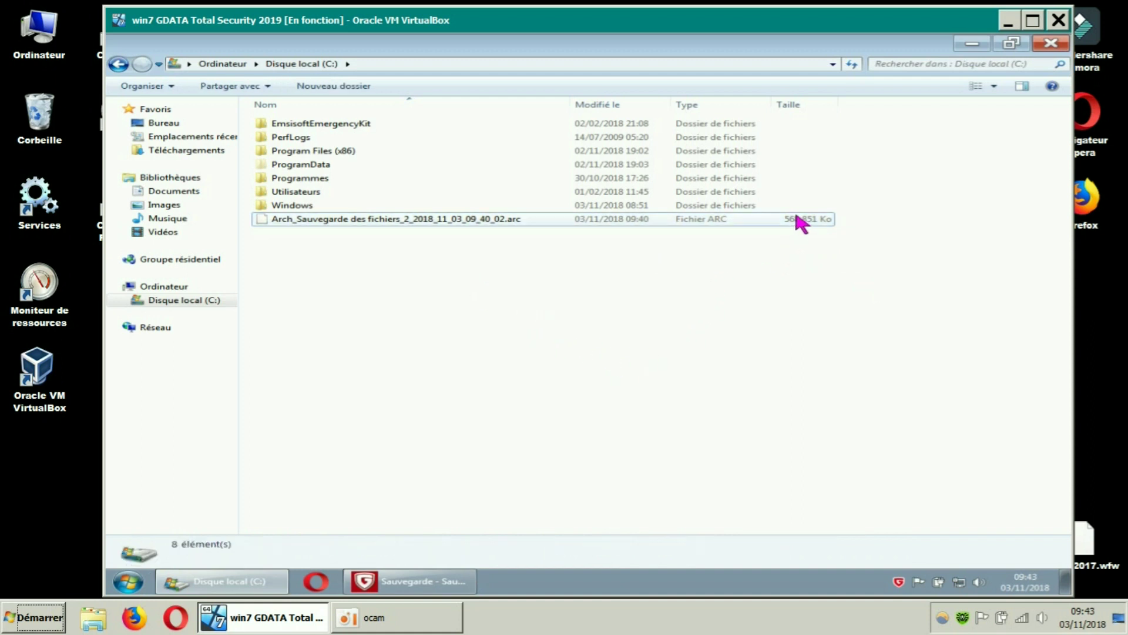
click(1049, 48)
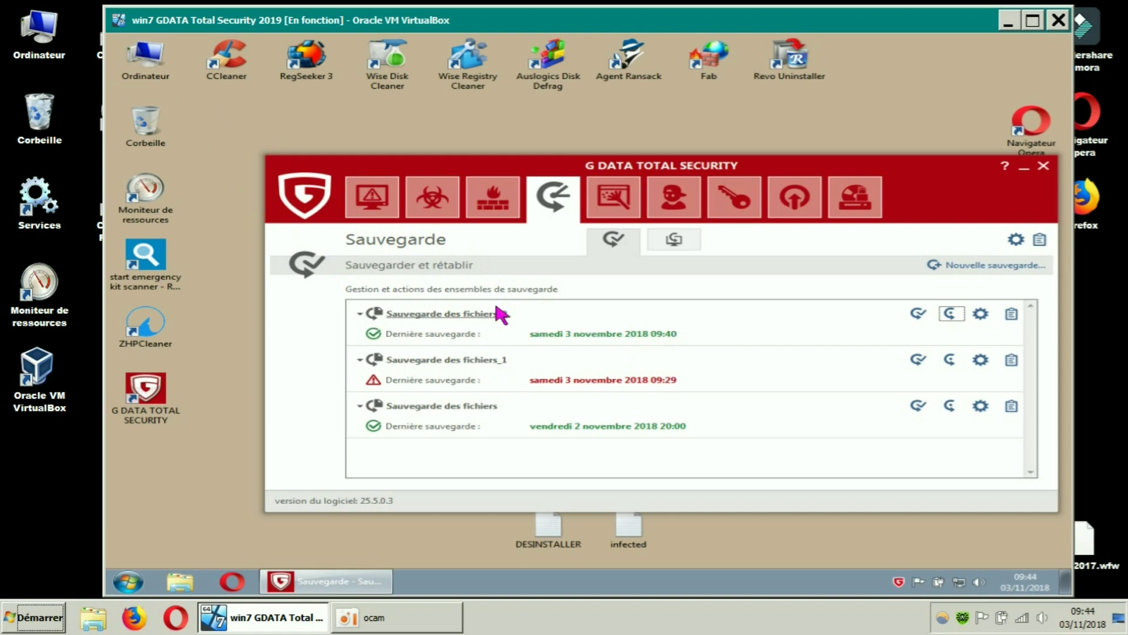
- Permanently delete the log entry of the Sauvegarde des fichiers_2 backup set and close its log list
click(1012, 316)
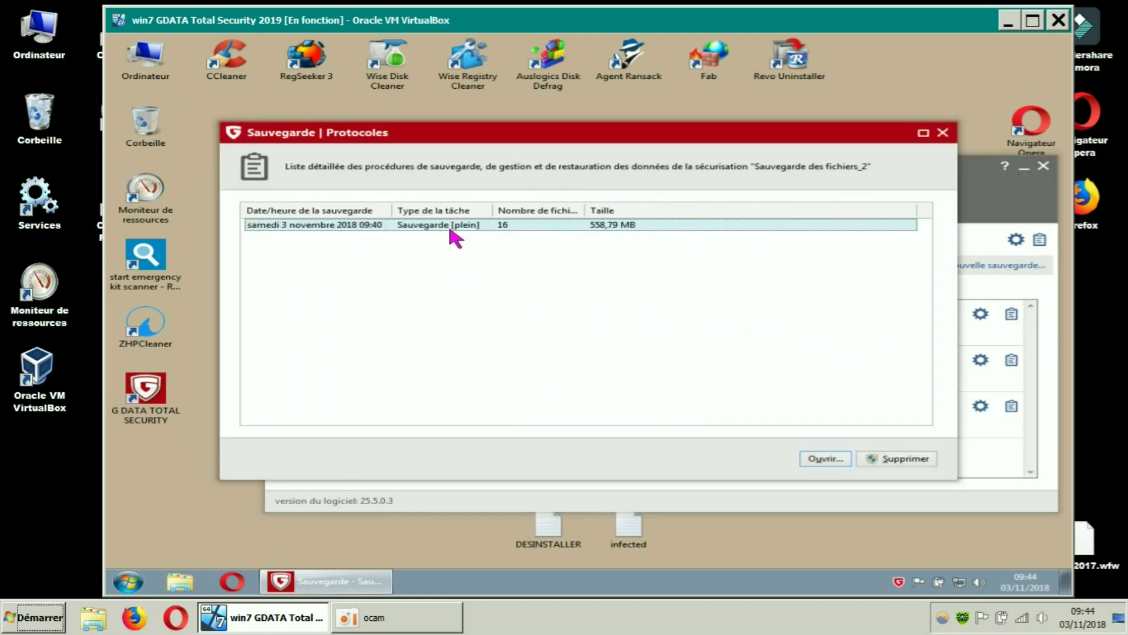
click(893, 459)
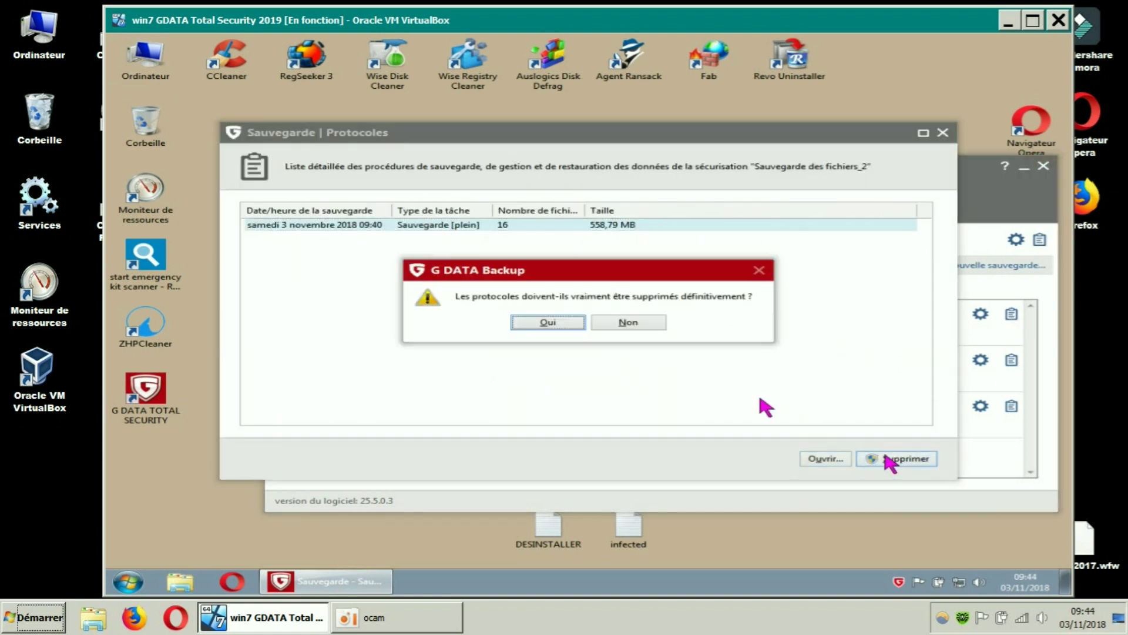
click(576, 327)
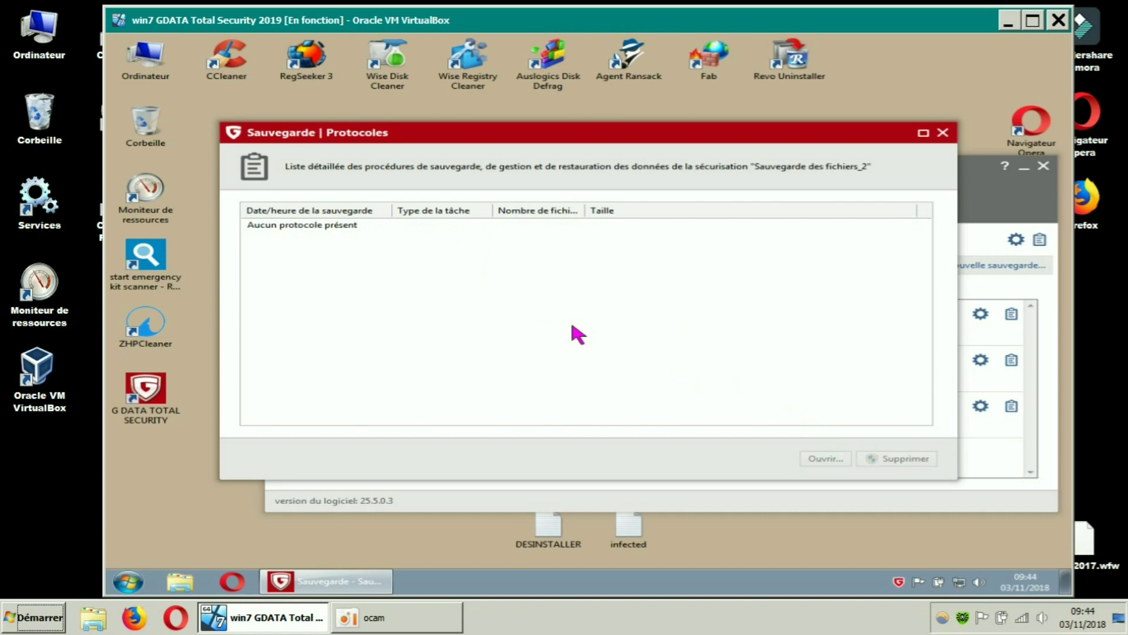
click(943, 134)
- Delete the Sauvegarde des fichiers_2 archive file from Disque local (C:)
double_click(145, 57)
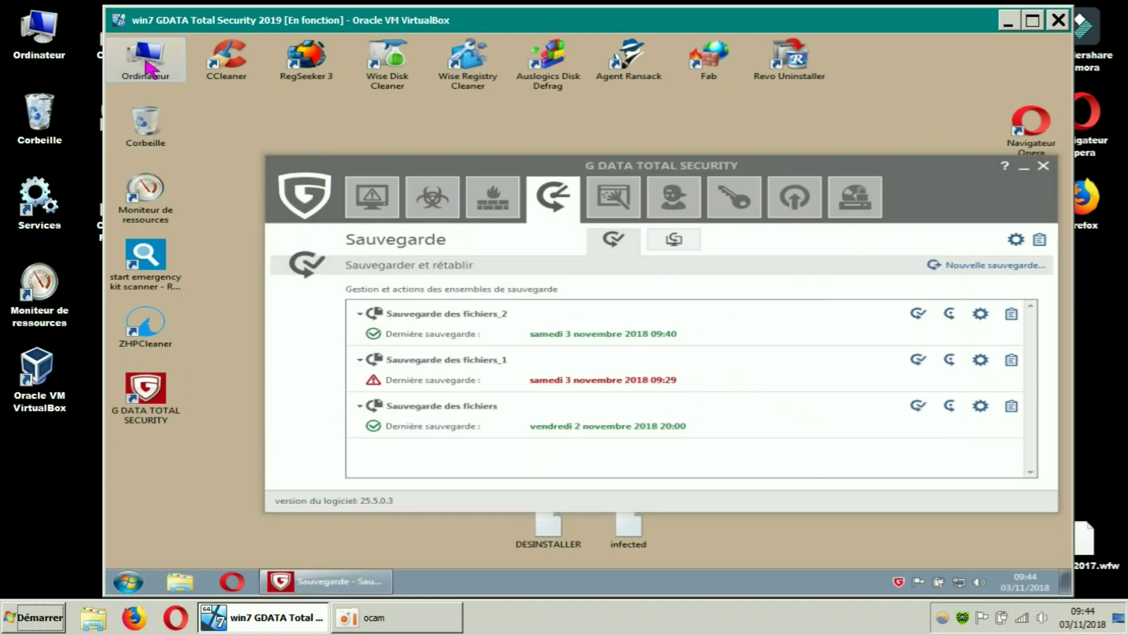
double_click(343, 136)
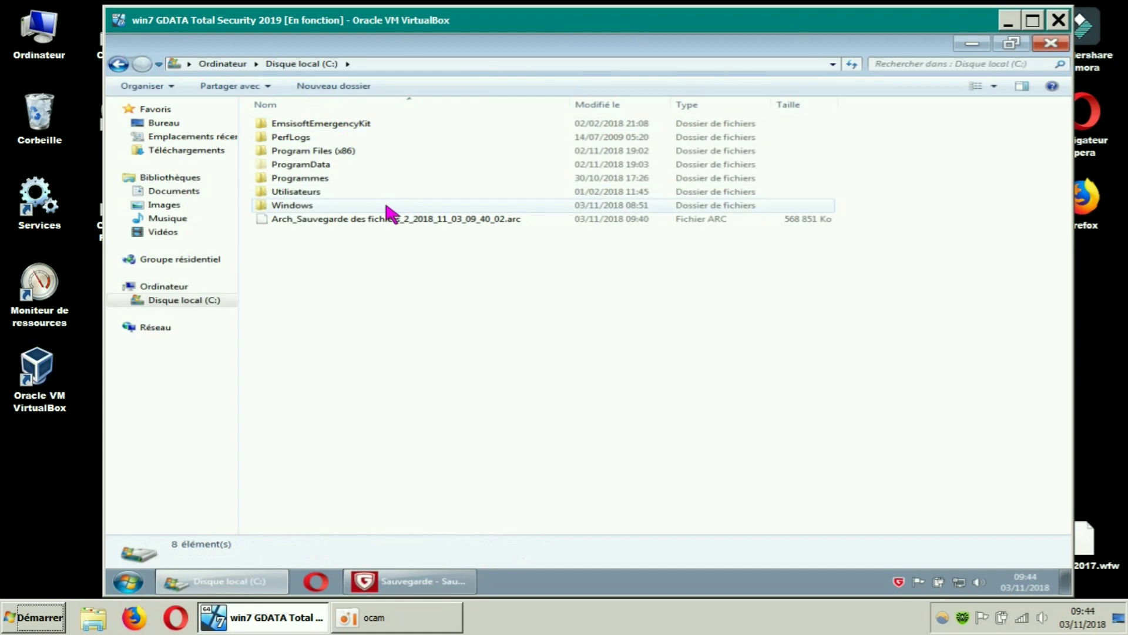
right_click(397, 223)
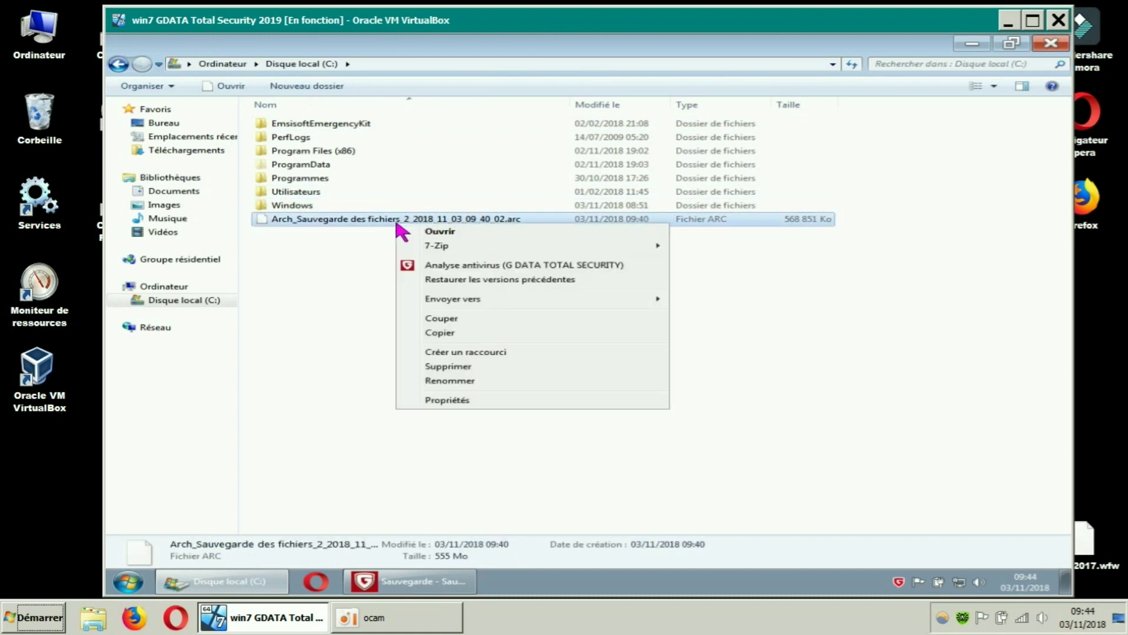
click(445, 365)
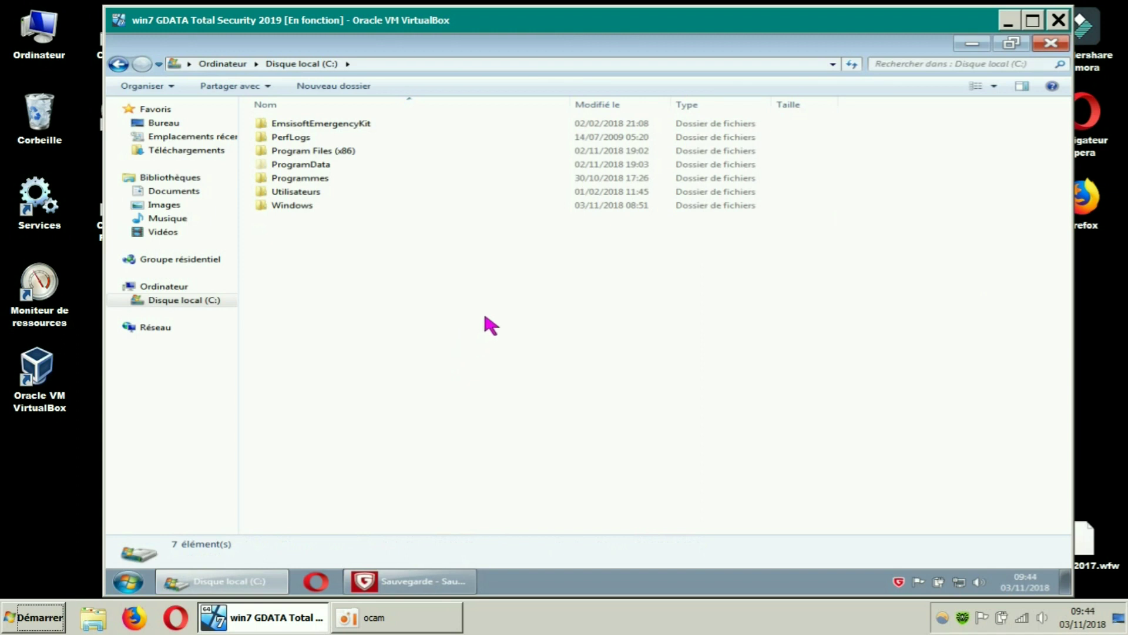
click(1048, 47)
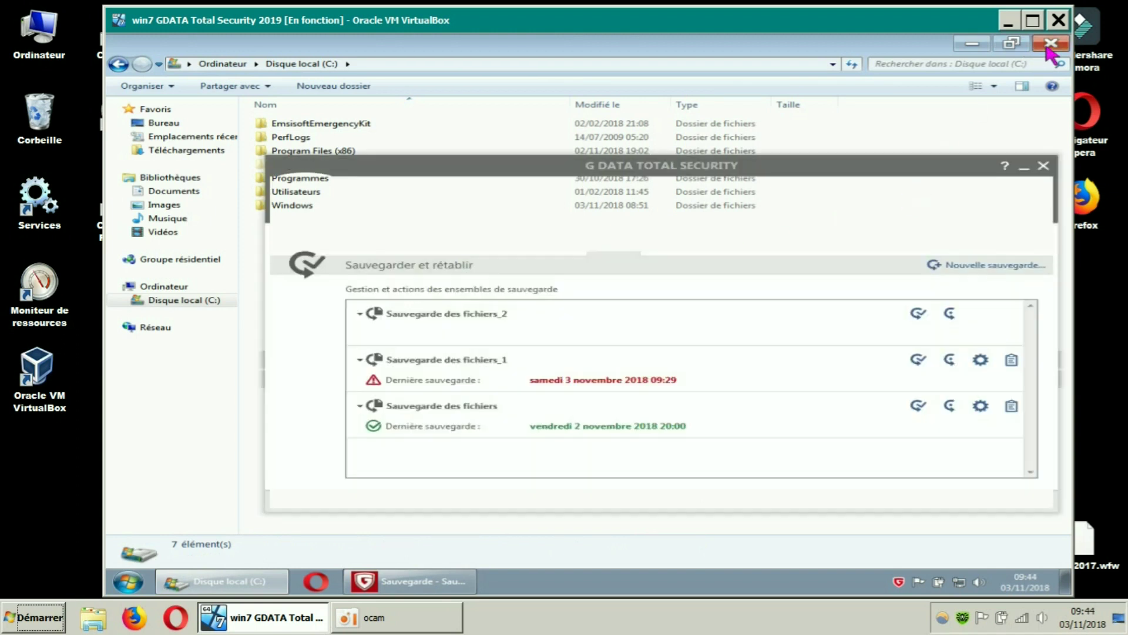
- Empty the Recycle Bin to permanently remove the deleted archive
click(153, 132)
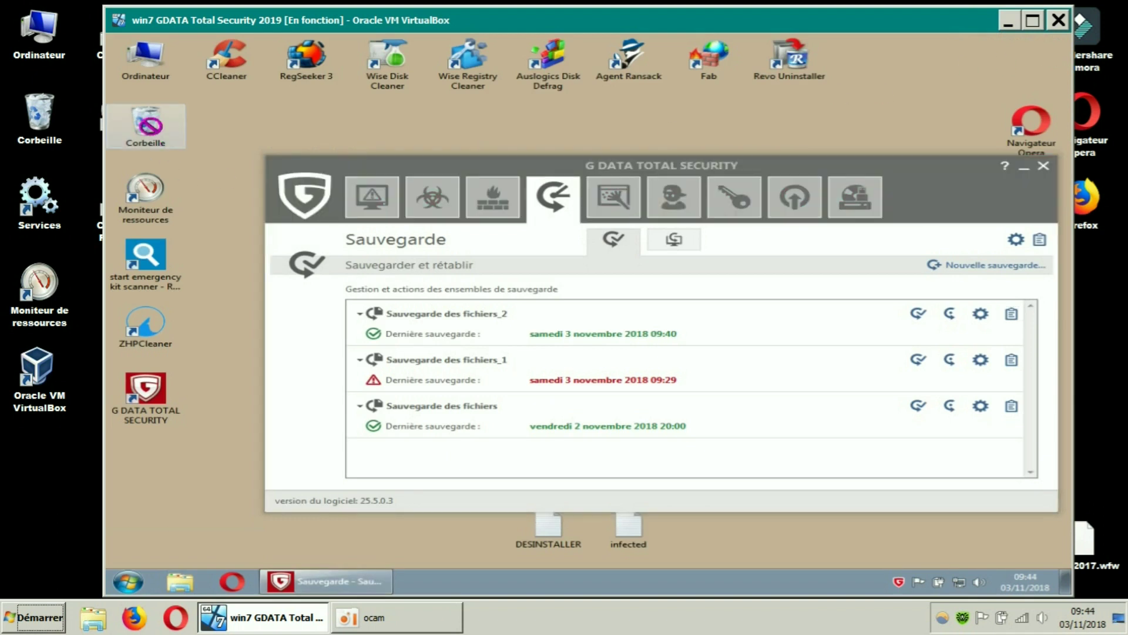
right_click(153, 132)
click(183, 151)
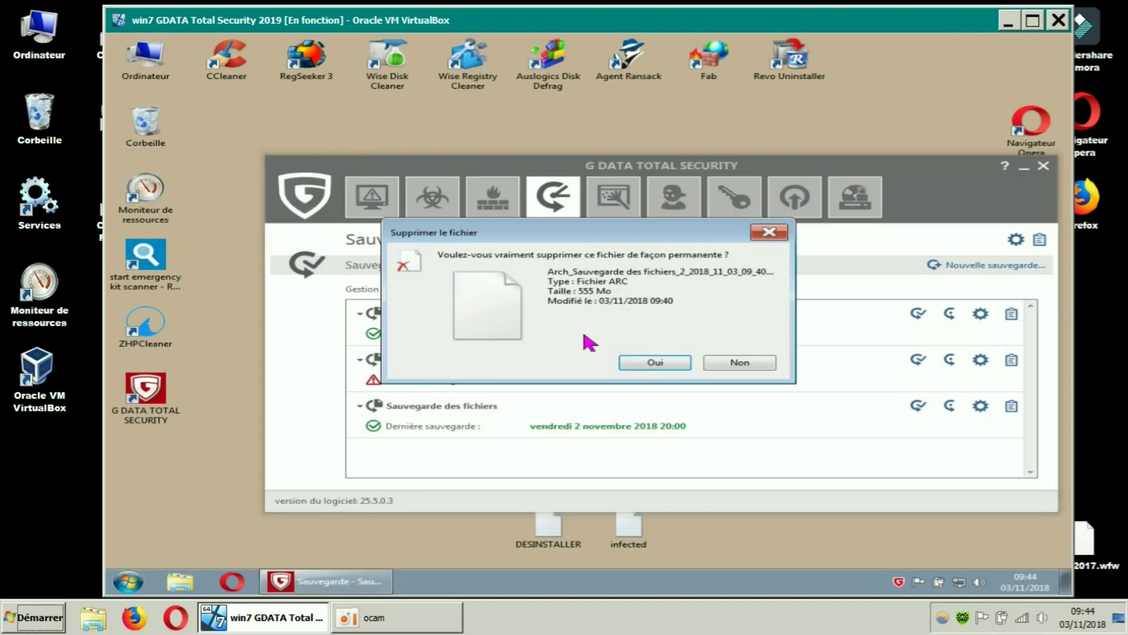
click(644, 363)
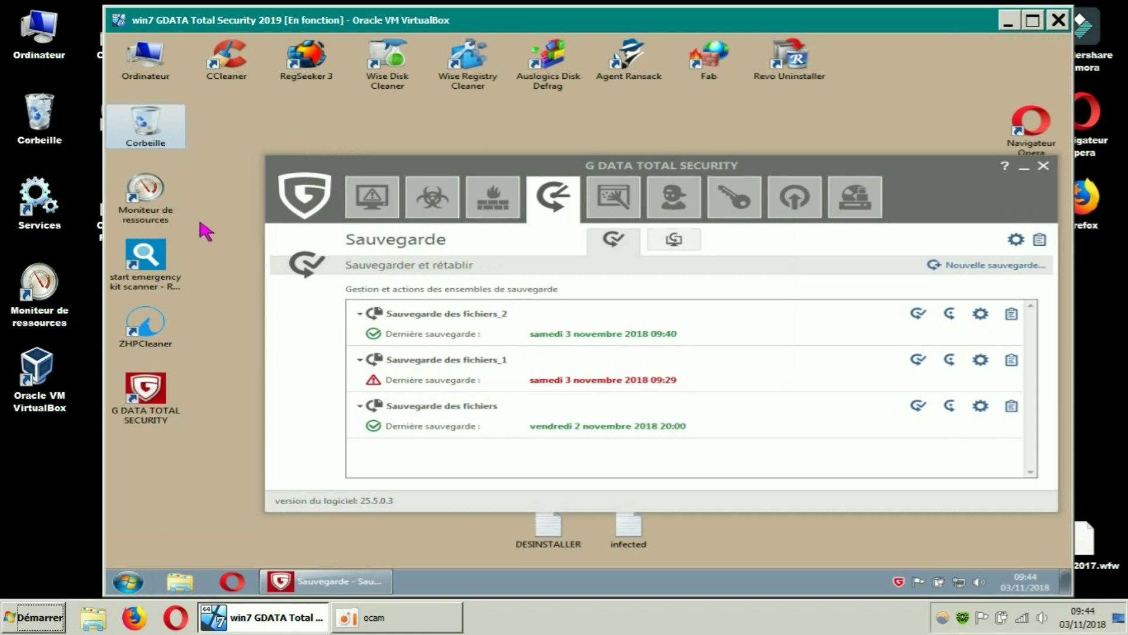
click(296, 119)
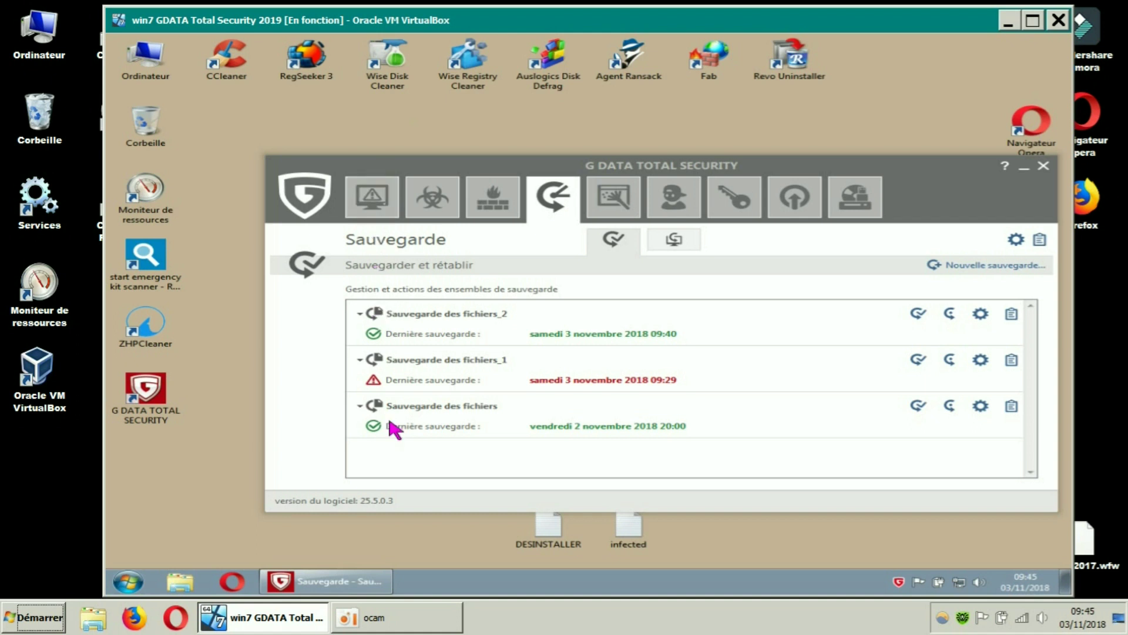
- Create a new file backup of the VB WIN7 Téléchargements folder, excluding android-malware-master.zip and master MALWARES 27.587
click(557, 204)
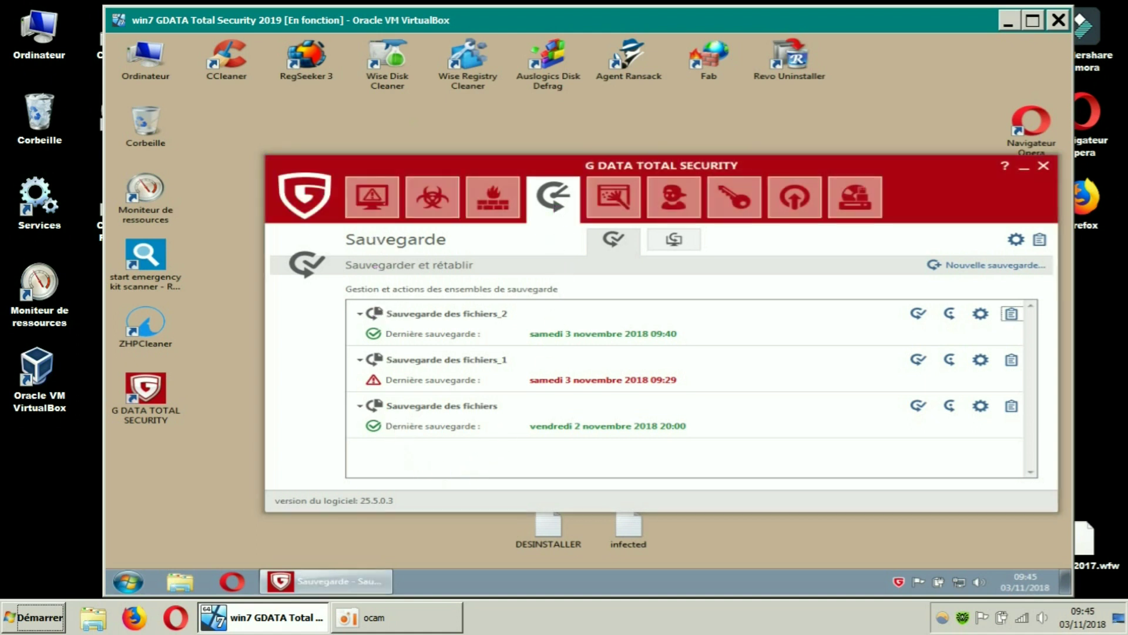
click(952, 264)
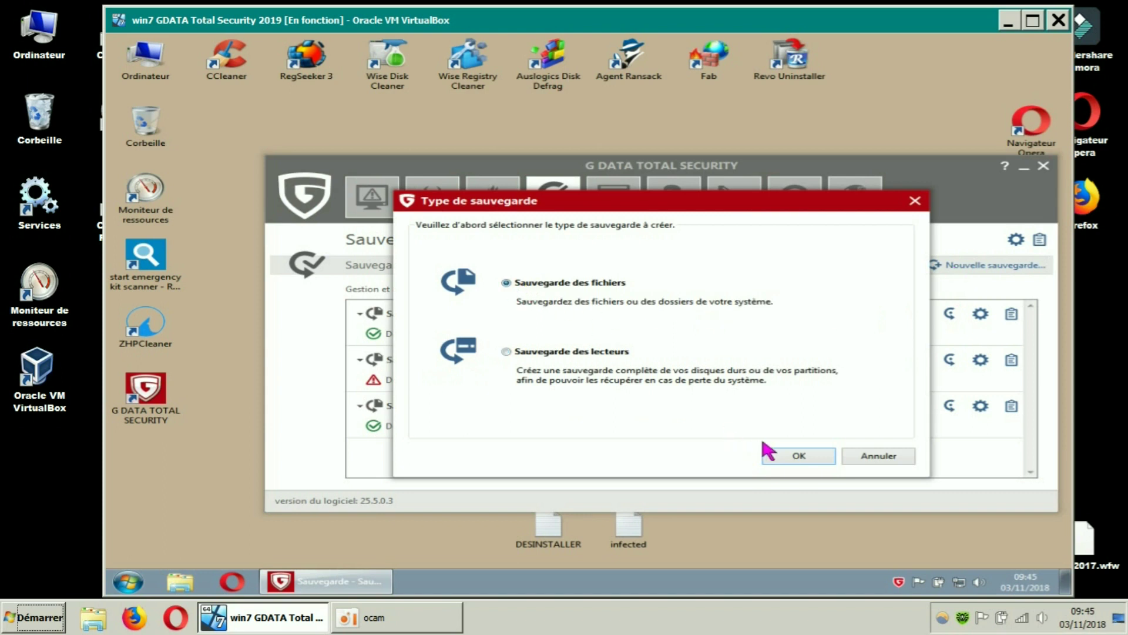
click(790, 458)
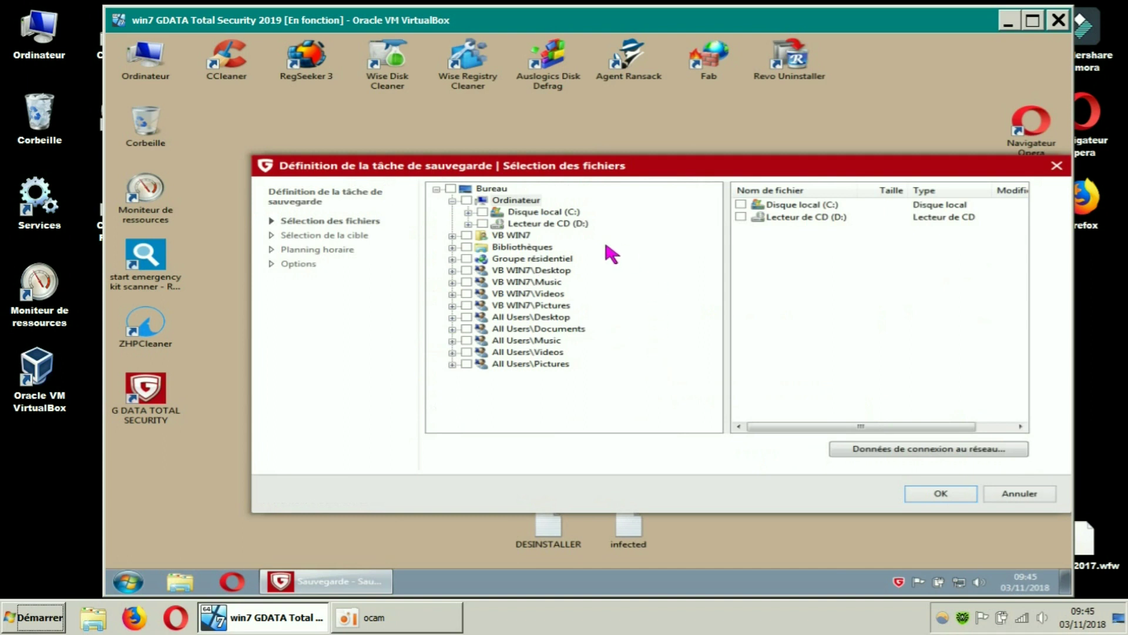
click(452, 235)
click(484, 340)
click(509, 340)
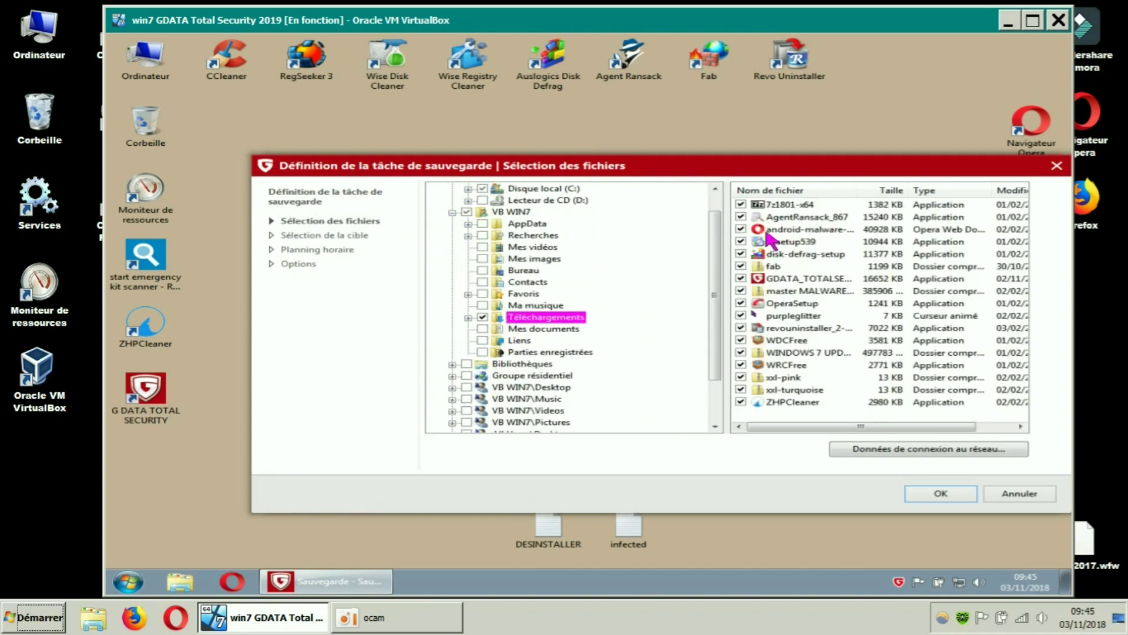
click(740, 229)
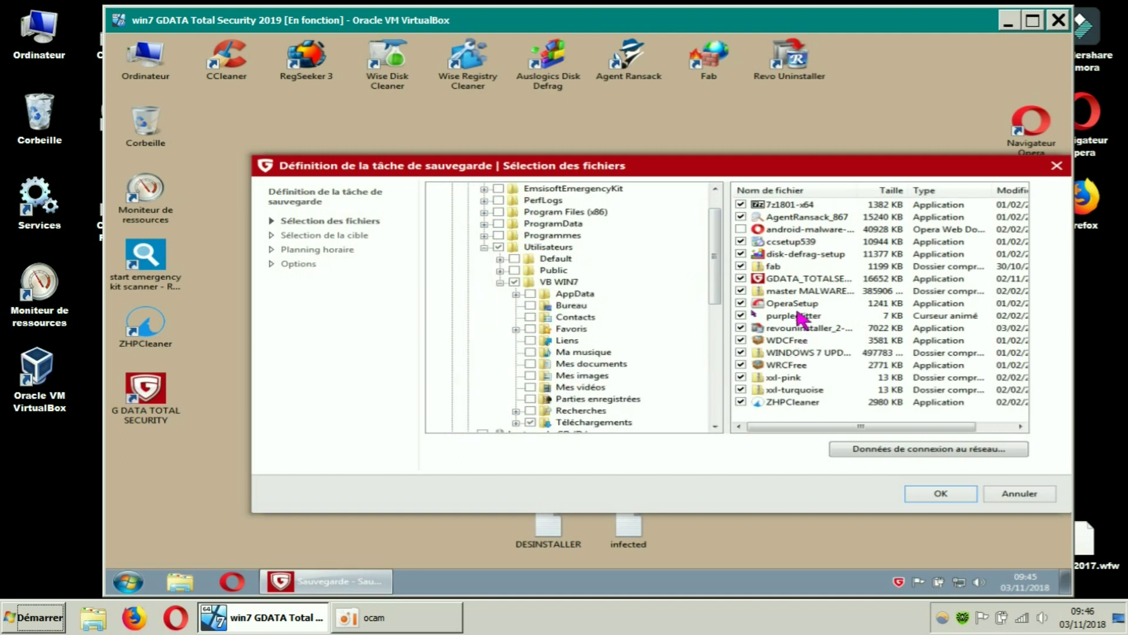
click(741, 291)
- Turn off archive verification after creation and virus checking before archiving in the new task's options
click(298, 264)
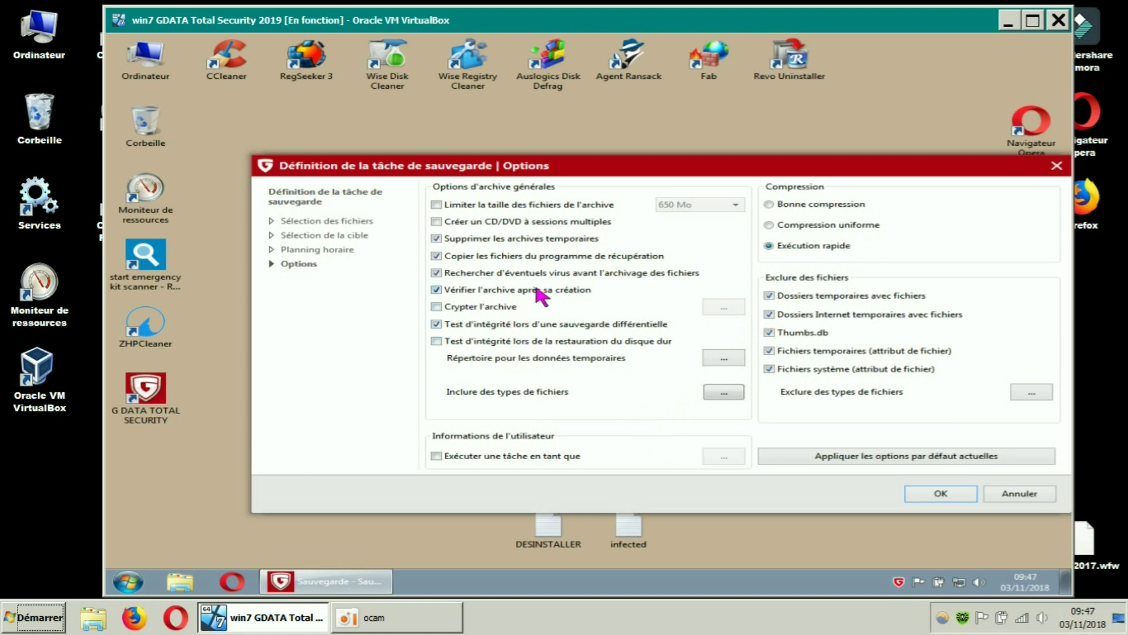
click(436, 289)
click(436, 273)
- Limit the archive file size to 200 Mo, set compression to Bonne compression, and save the backup task
click(436, 204)
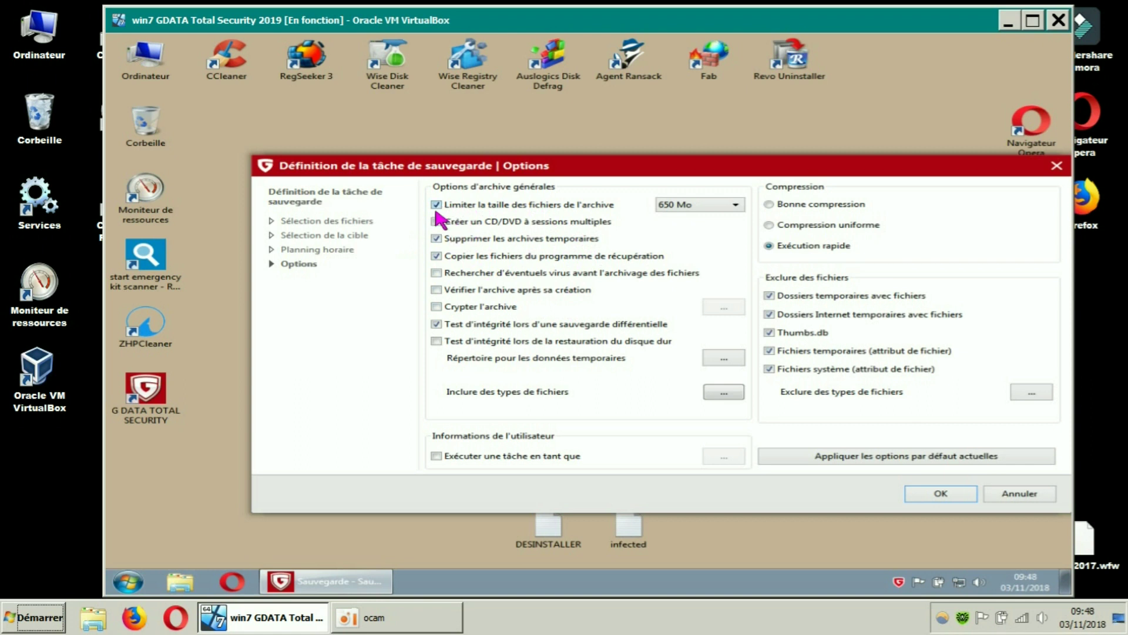
click(731, 205)
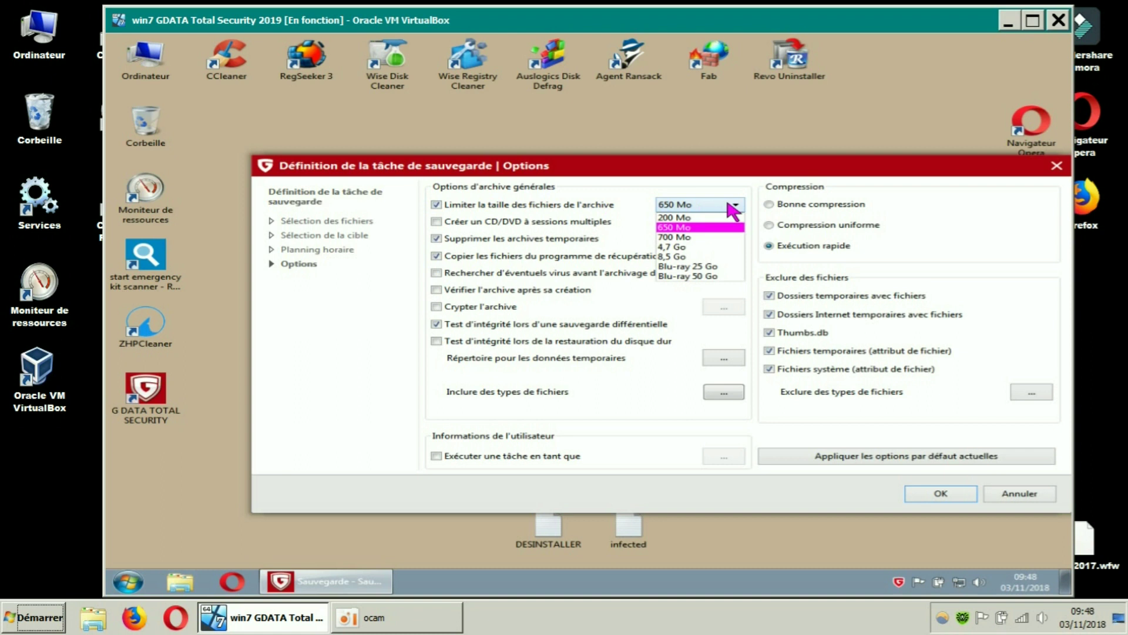
click(711, 217)
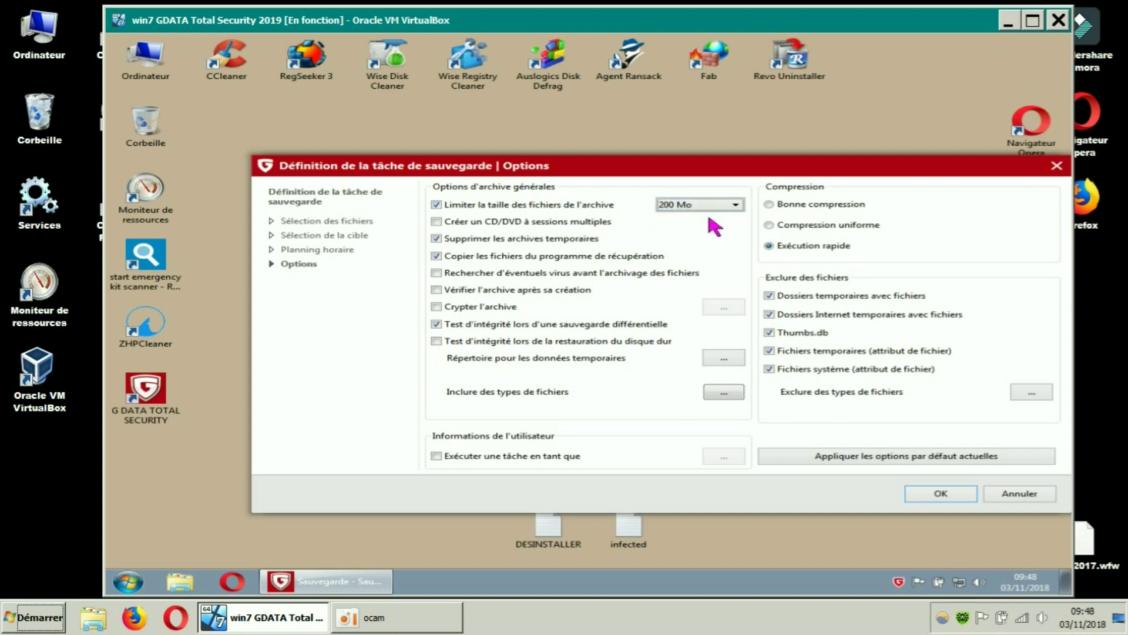
click(722, 206)
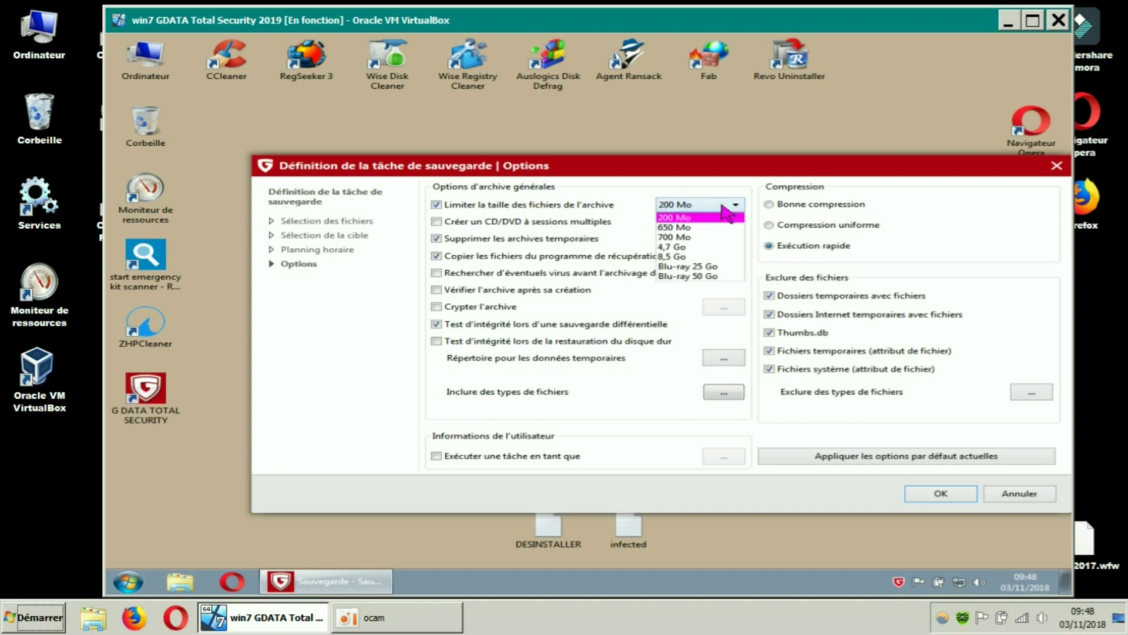
click(701, 217)
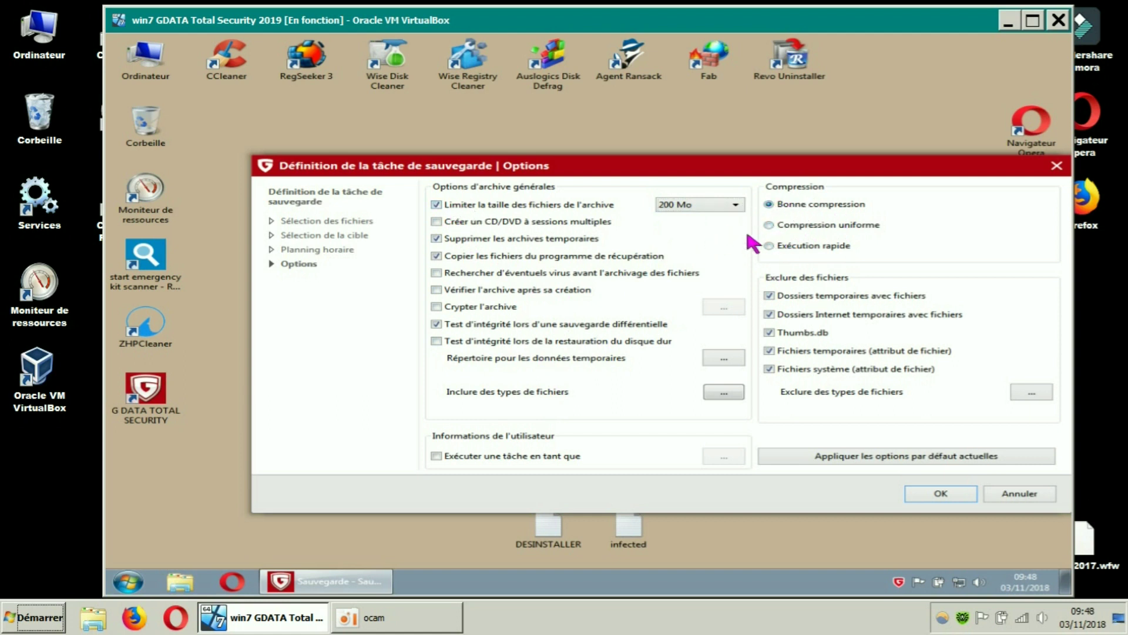
drag(775, 172, 675, 170)
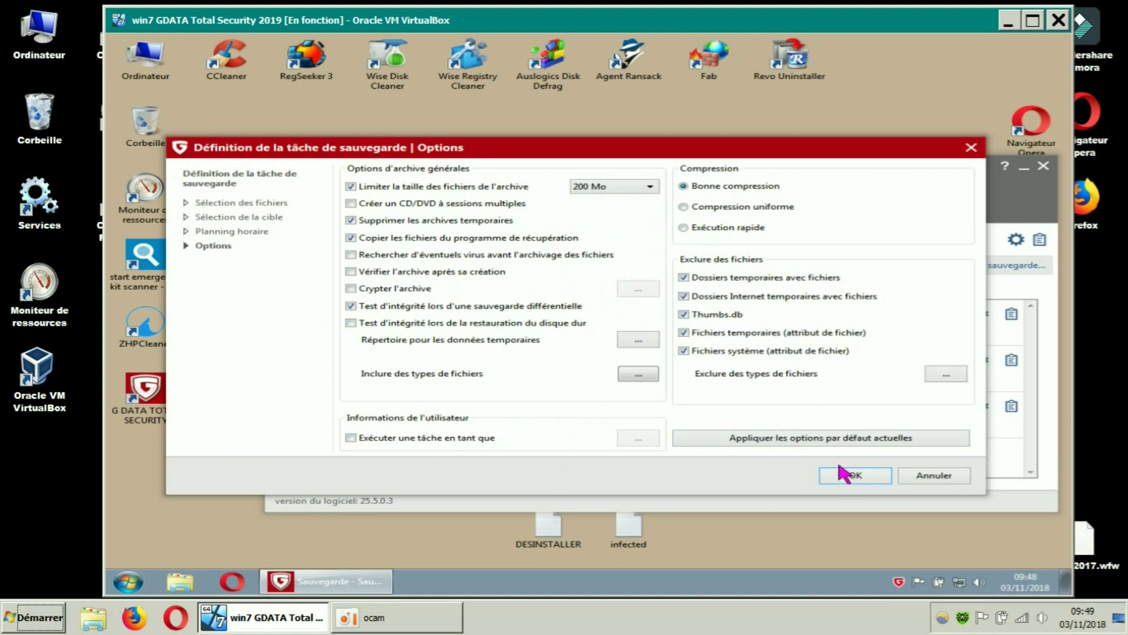
click(846, 473)
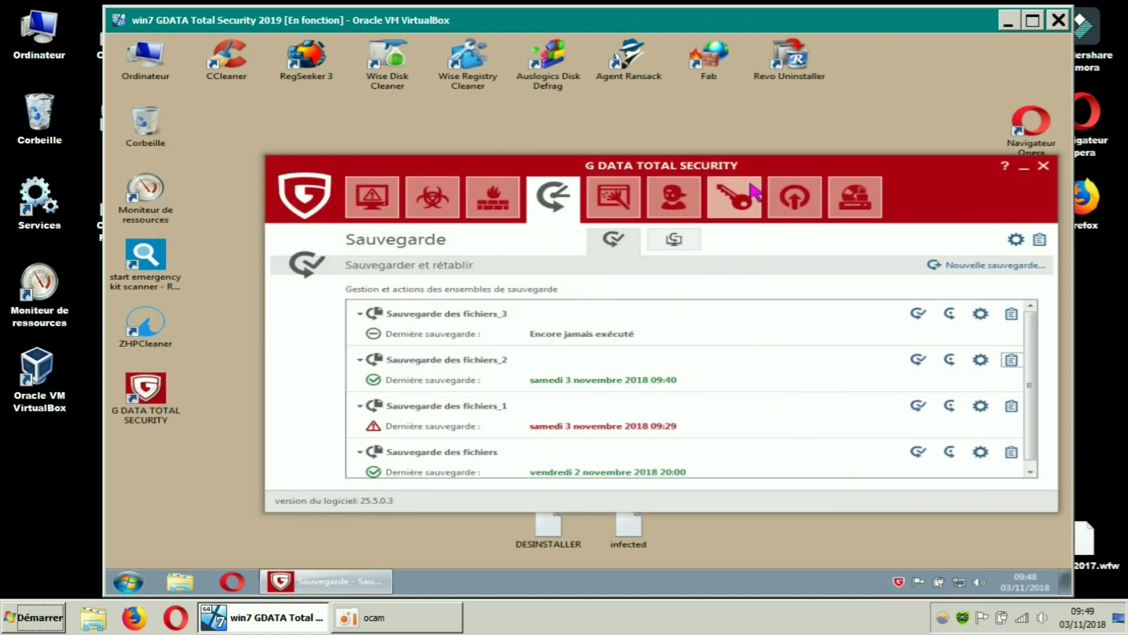
- Run the Sauvegarde des fichiers_3 backup task without shutting down the PC on completion
drag(761, 171, 691, 126)
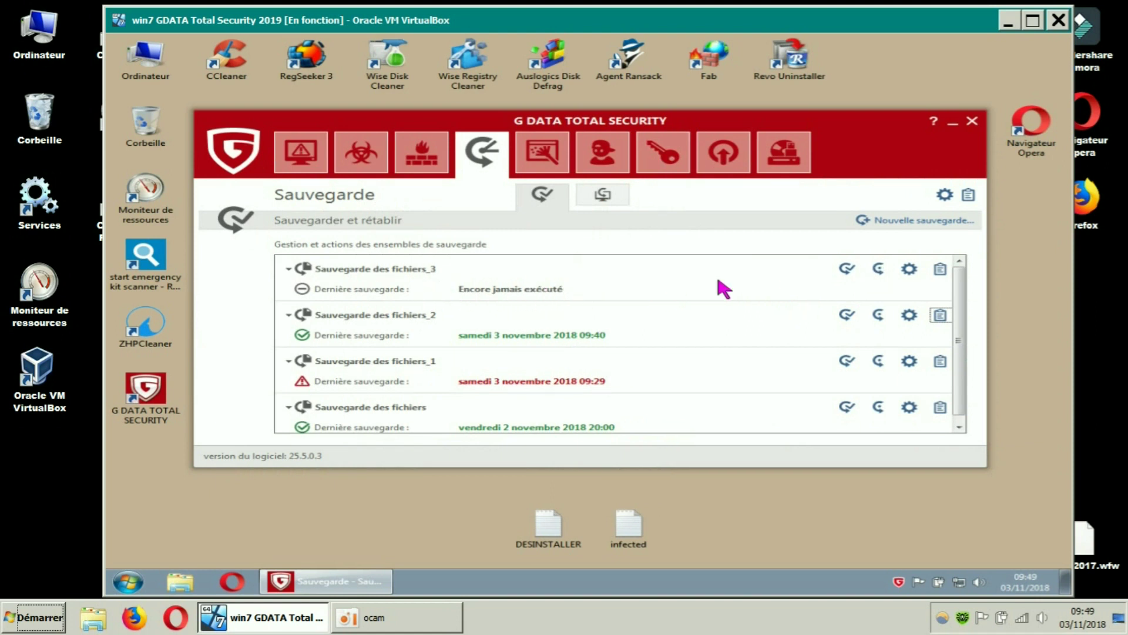
click(879, 269)
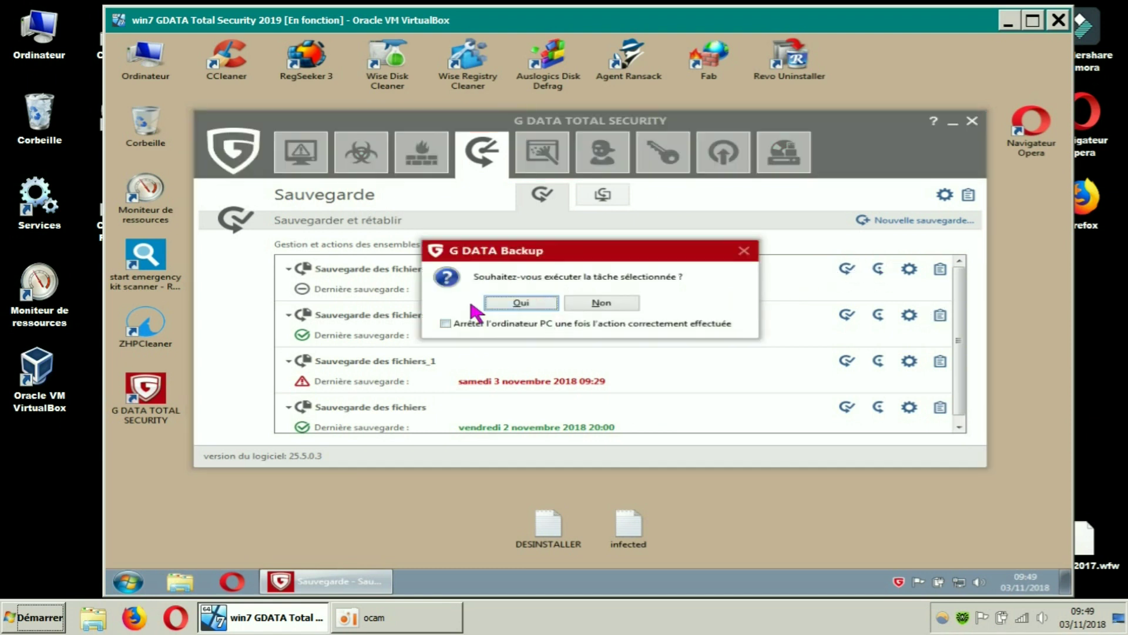
click(446, 323)
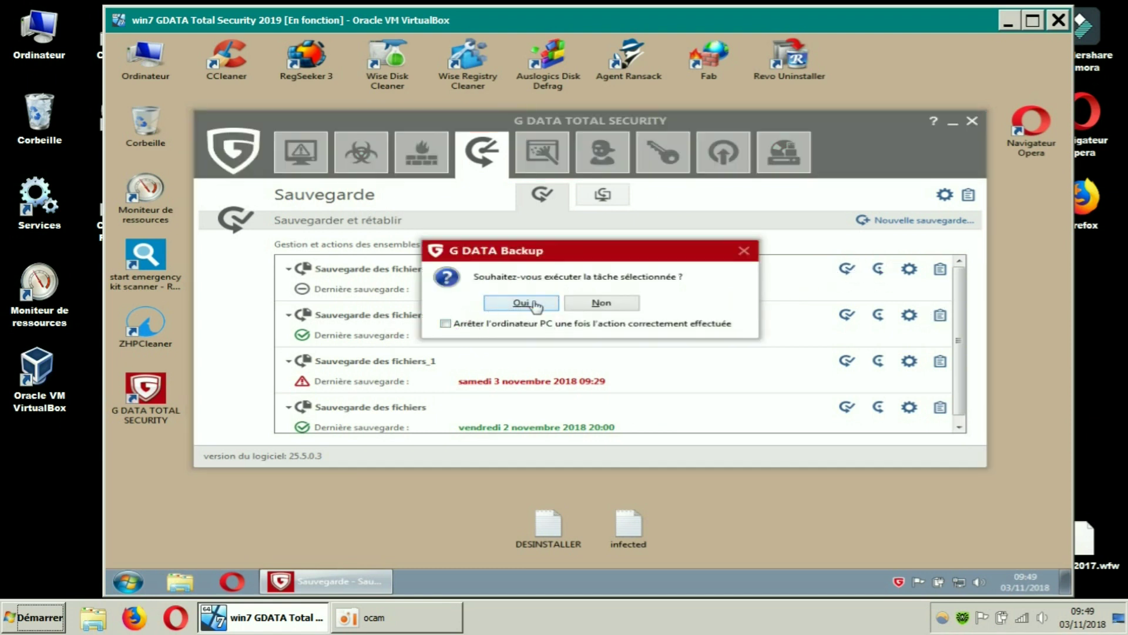
click(530, 303)
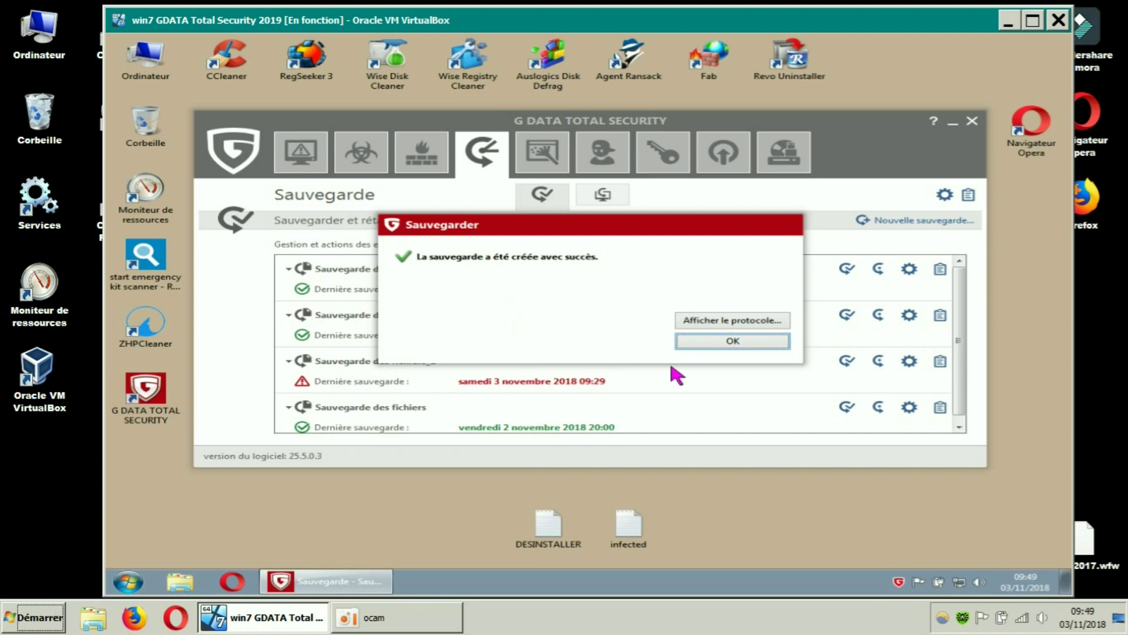
- Close the backup completion message and open Disque local (C:) in the virtual machine to examine the created archive files
click(730, 342)
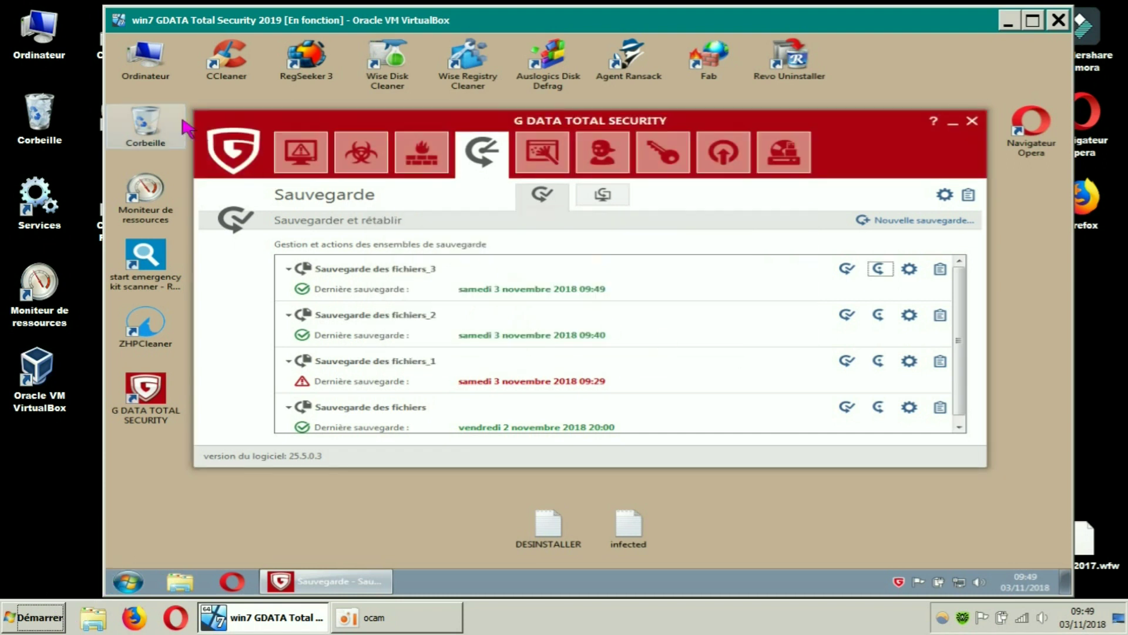
double_click(145, 53)
click(364, 144)
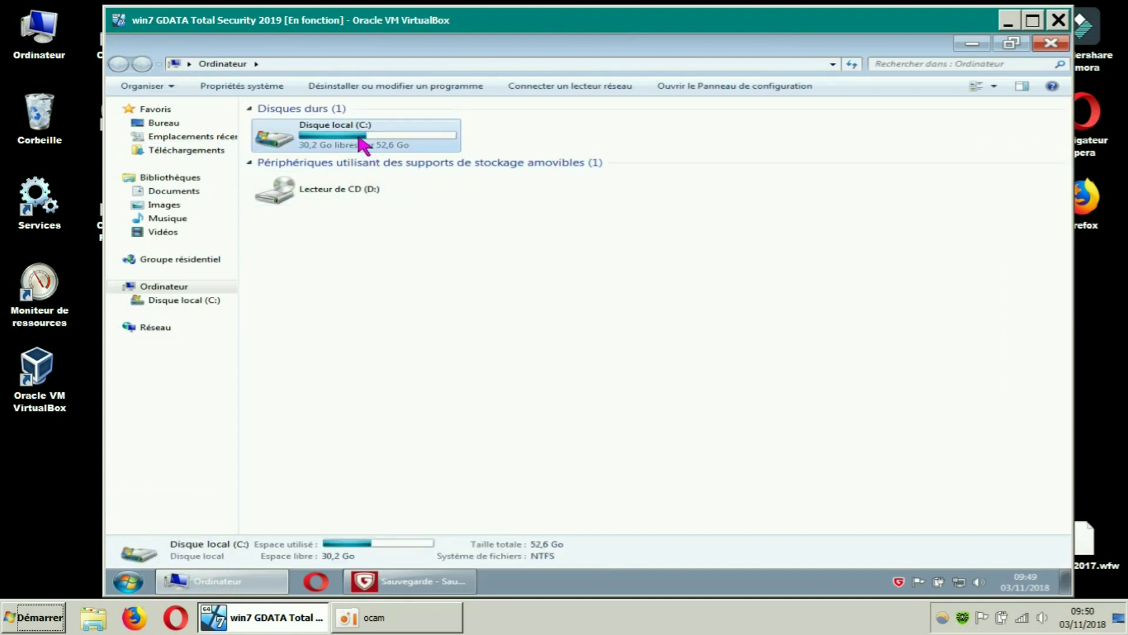
double_click(360, 141)
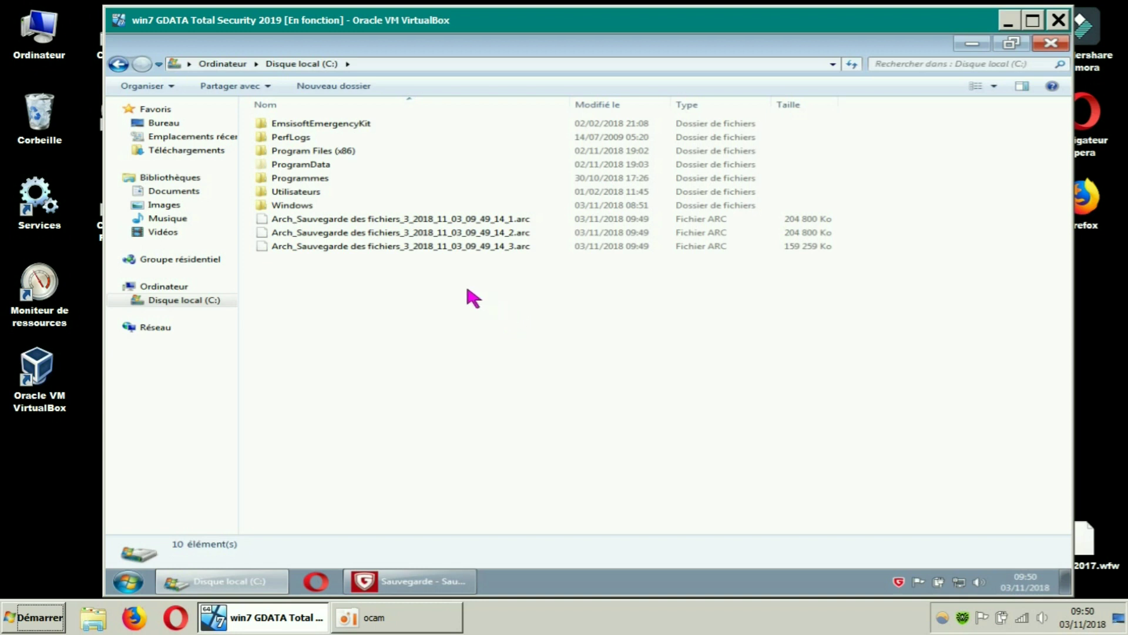
- Delete the three Sauvegarde des fichiers_3 .arc archive parts from Disque local (C:) and minimize the folder window
drag(466, 279, 468, 219)
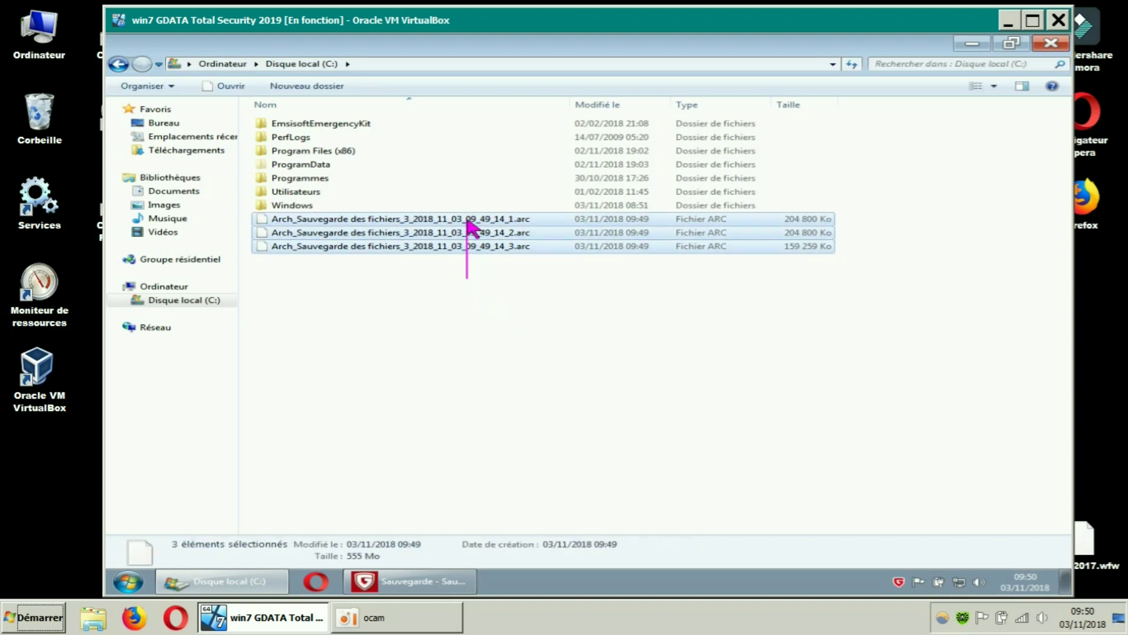
right_click(467, 219)
mouse_move(539, 269)
click(529, 335)
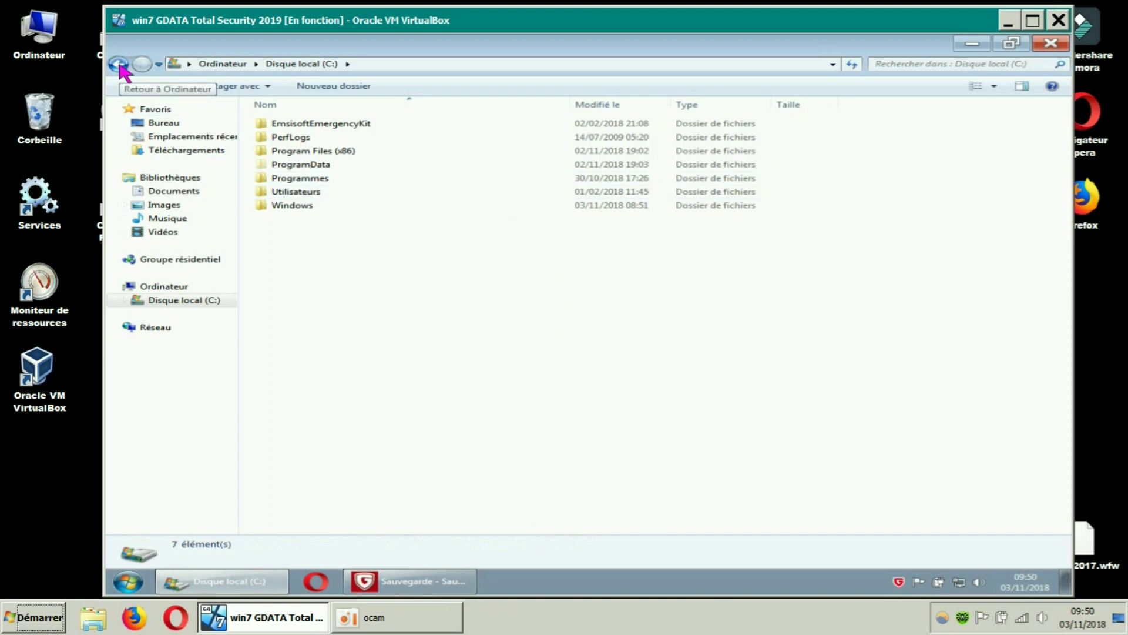
click(981, 47)
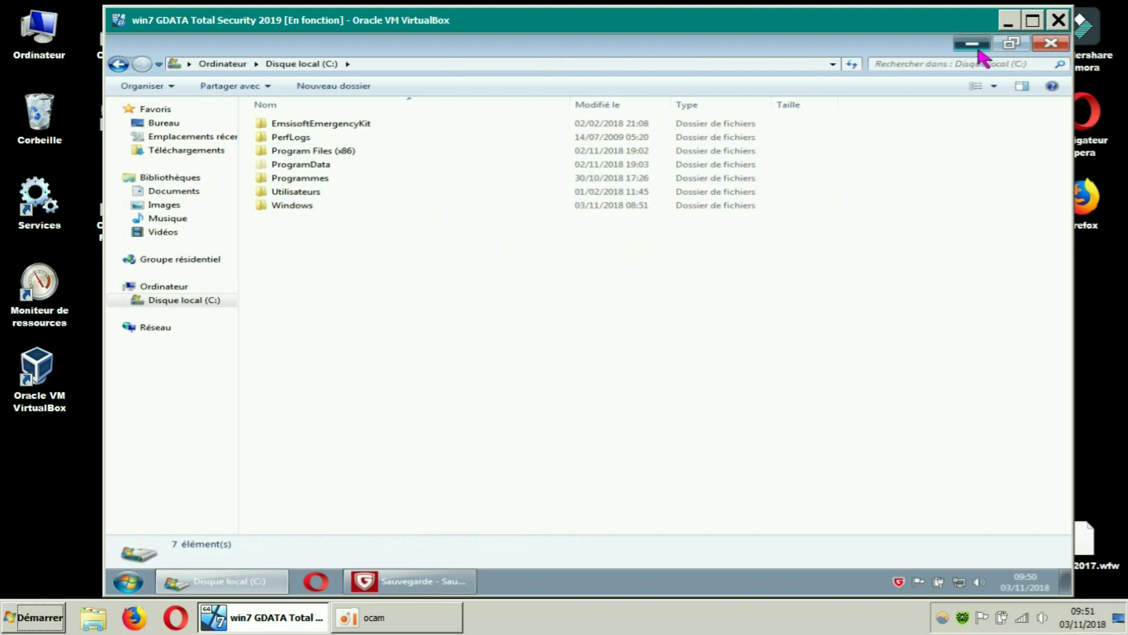
- Restore the first Sauvegarde des fichiers_3 archive part, ending in _1.arc, from the virtual machine's Corbeille and close it
double_click(153, 128)
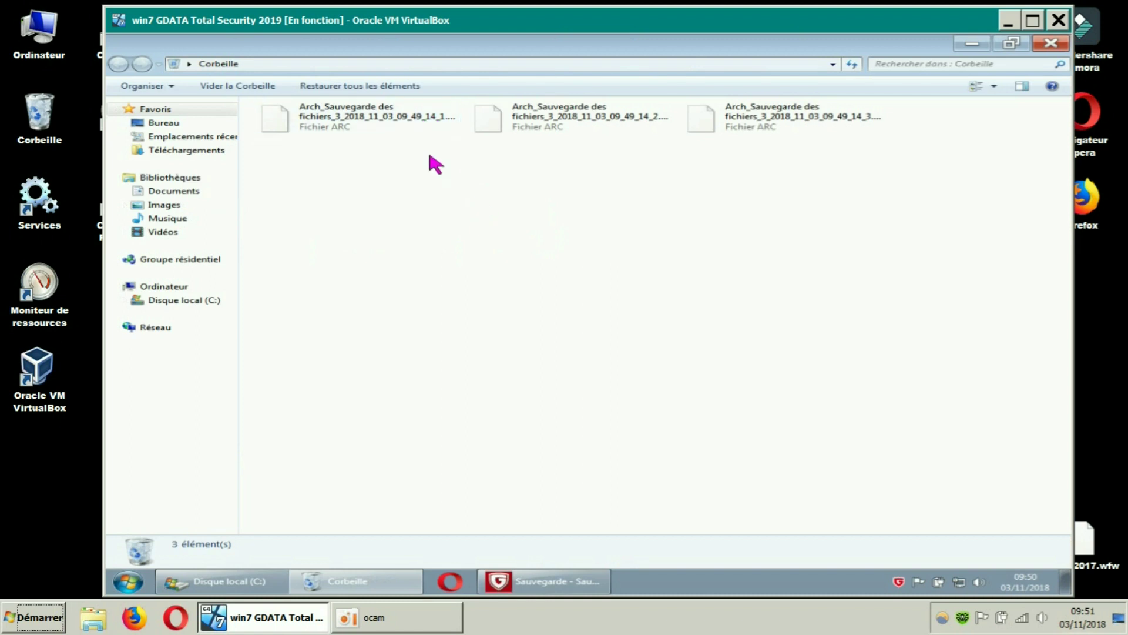
right_click(419, 116)
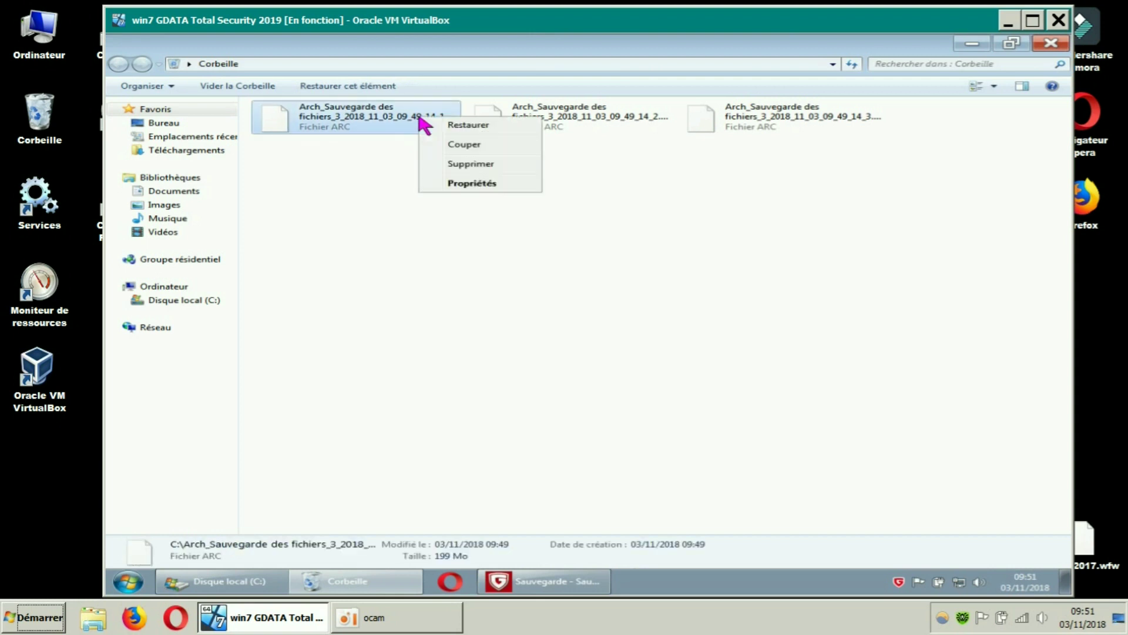
click(467, 125)
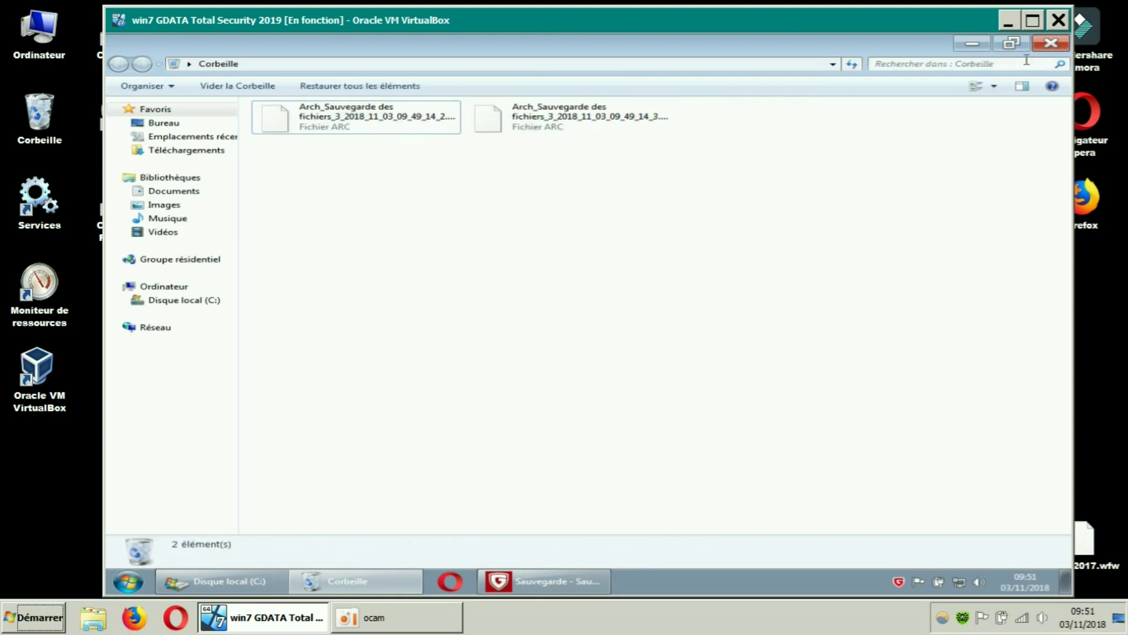
click(1050, 43)
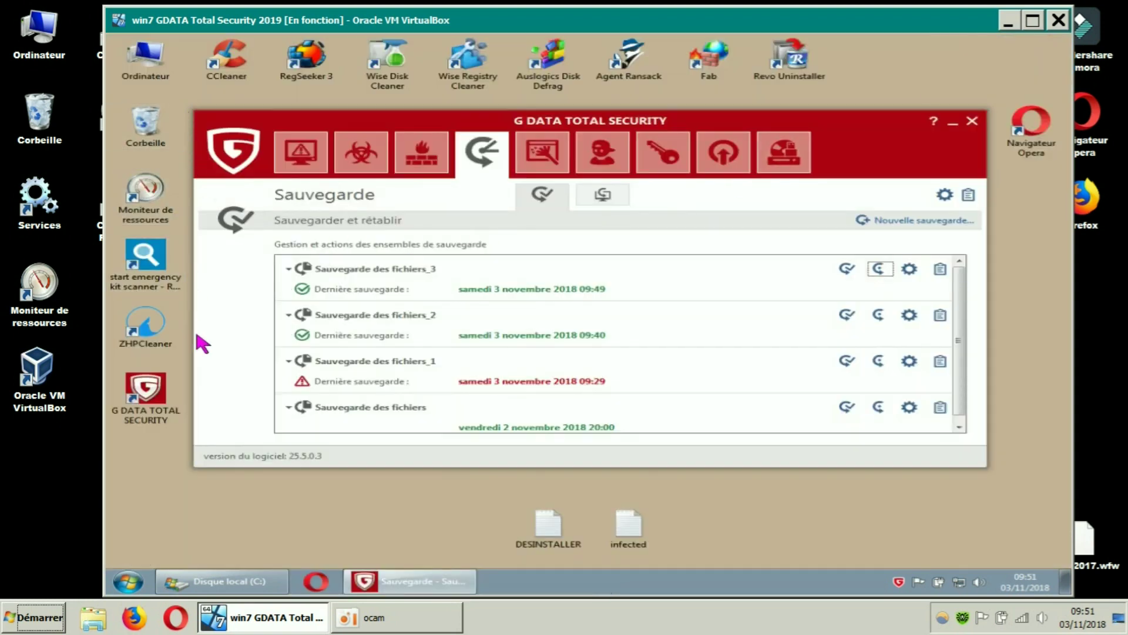
- Delete the restored _1.arc archive part from Disque local (C:) again and close the folder window
click(221, 581)
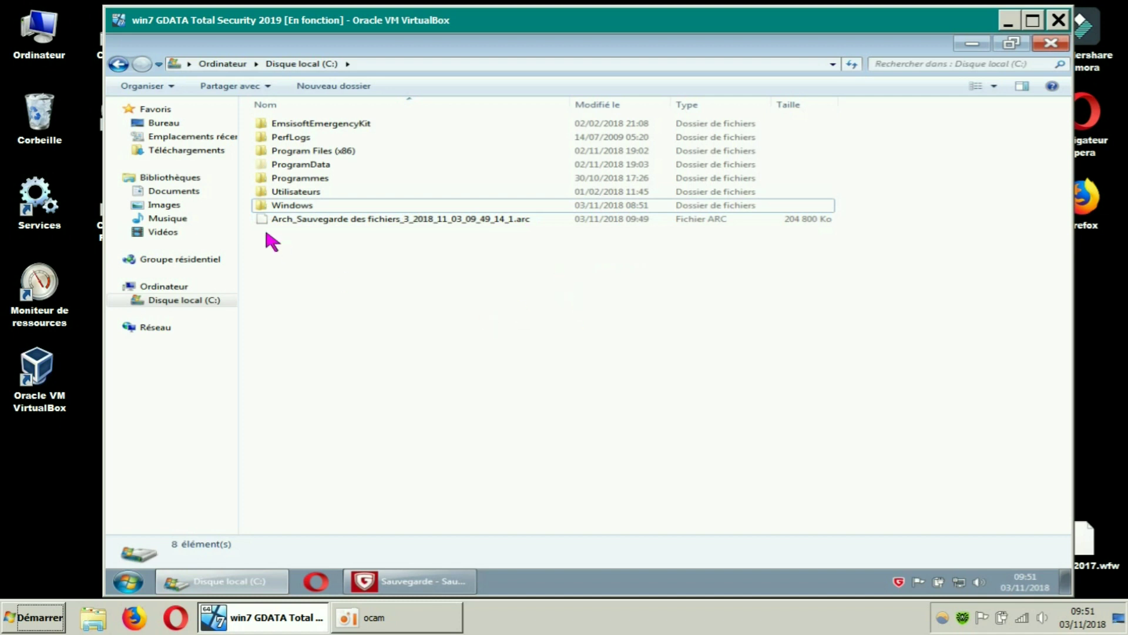
right_click(448, 218)
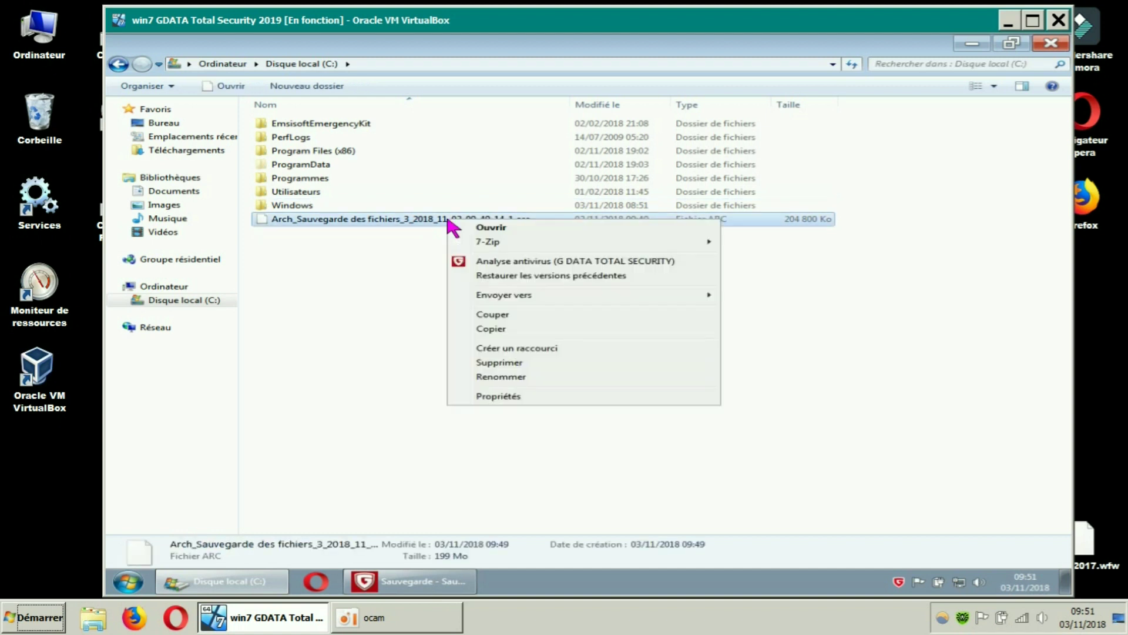
click(512, 364)
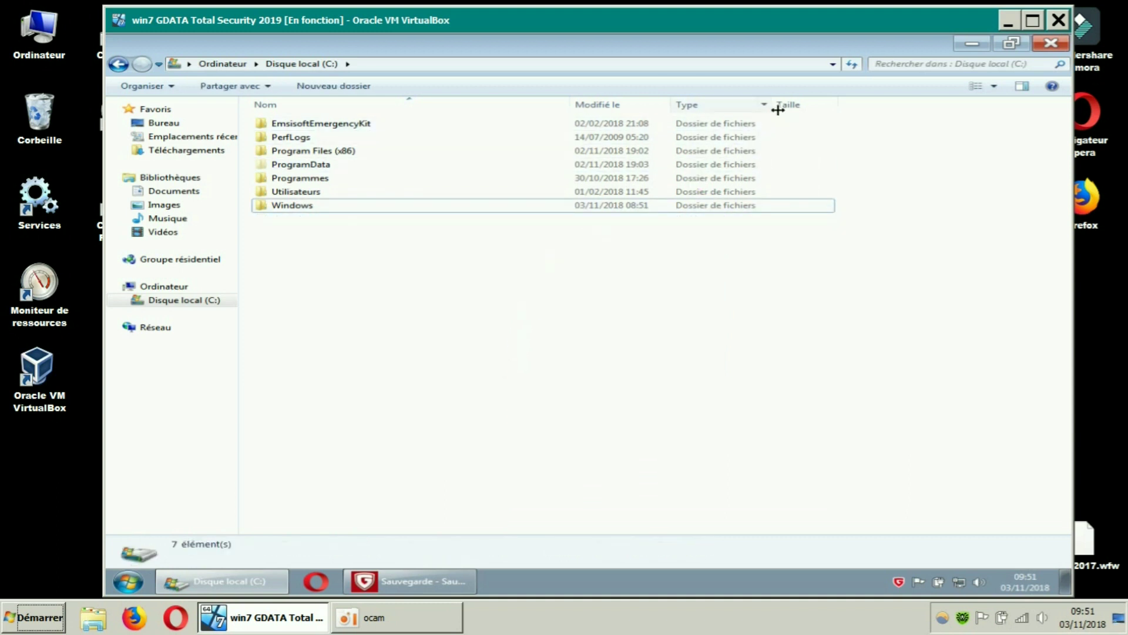
click(1052, 44)
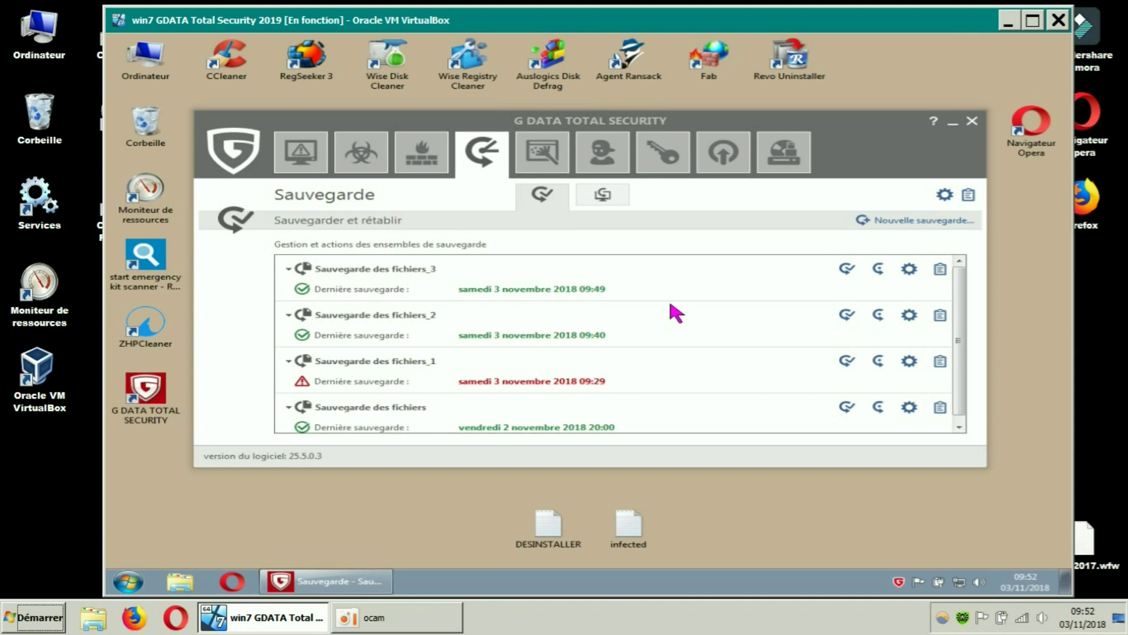
- Move the G DATA window slightly up and to the left, and empty the virtual machine's Corbeille
click(857, 127)
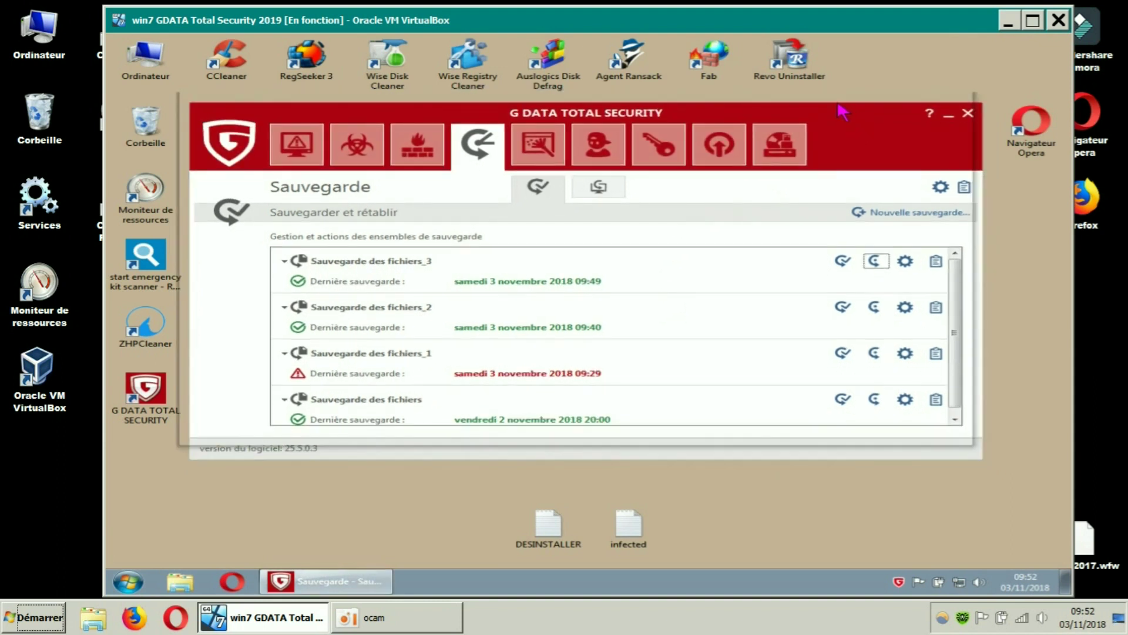
drag(846, 112, 836, 93)
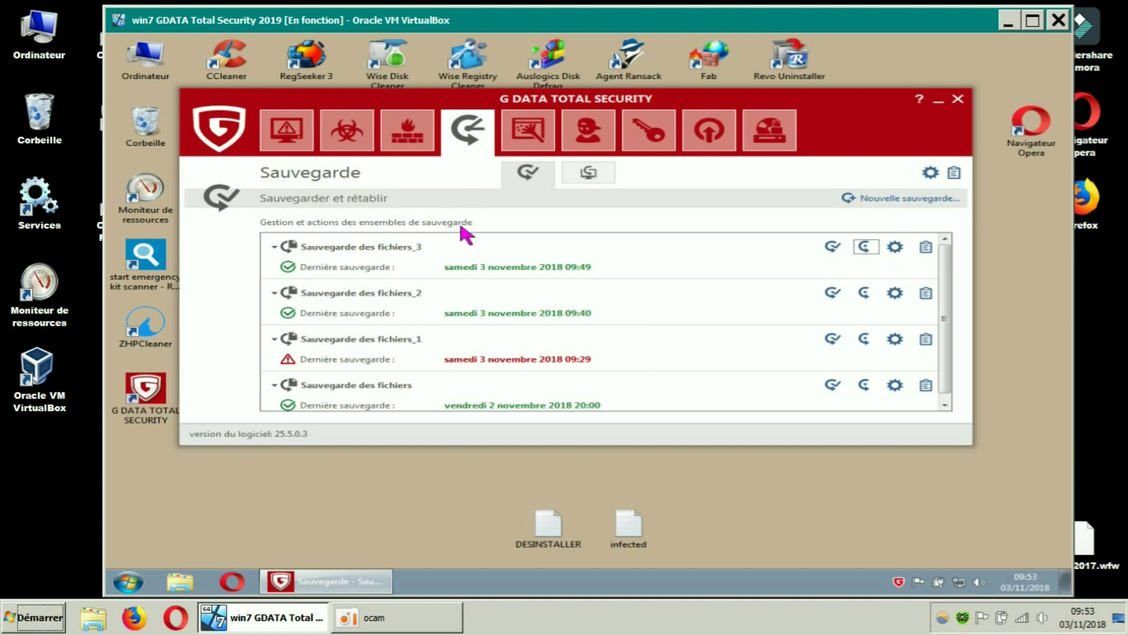
right_click(155, 132)
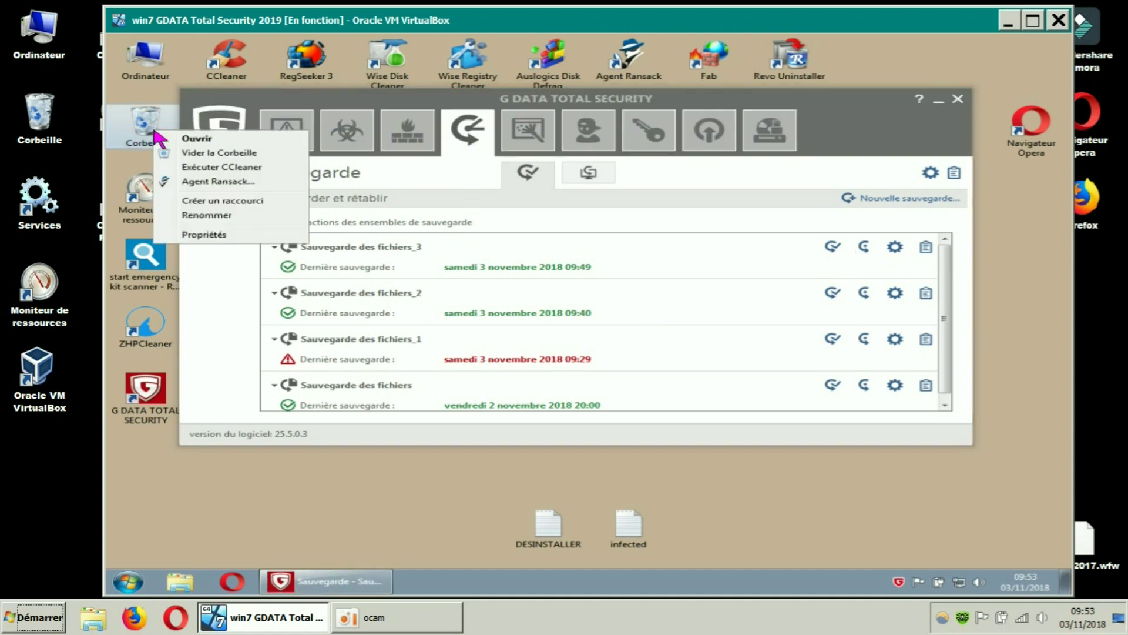
click(203, 153)
click(642, 319)
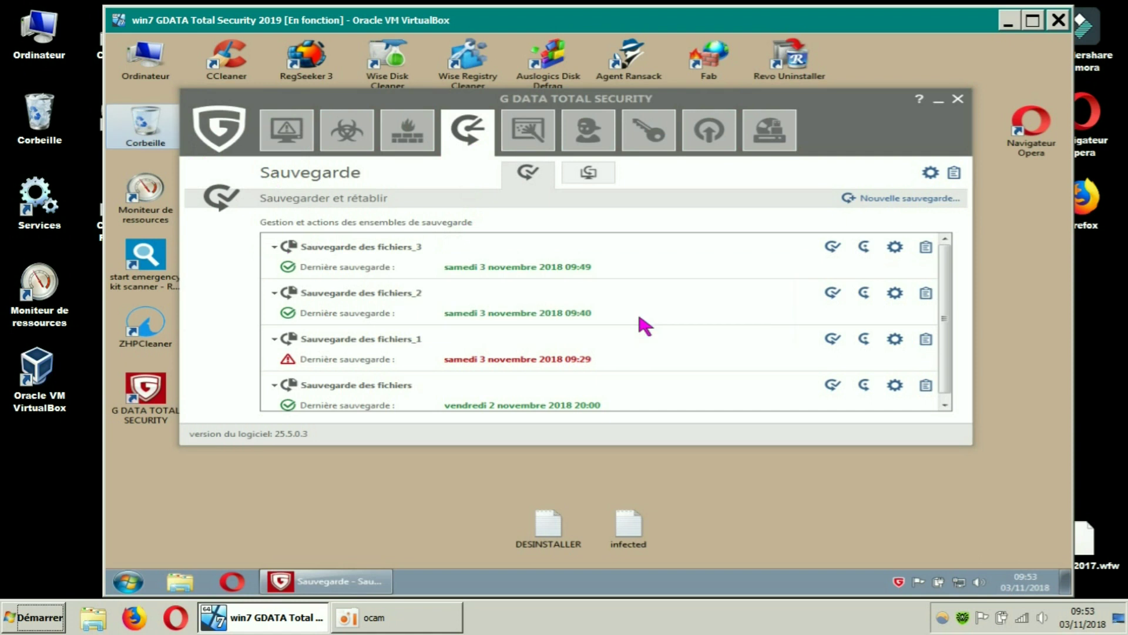
click(858, 100)
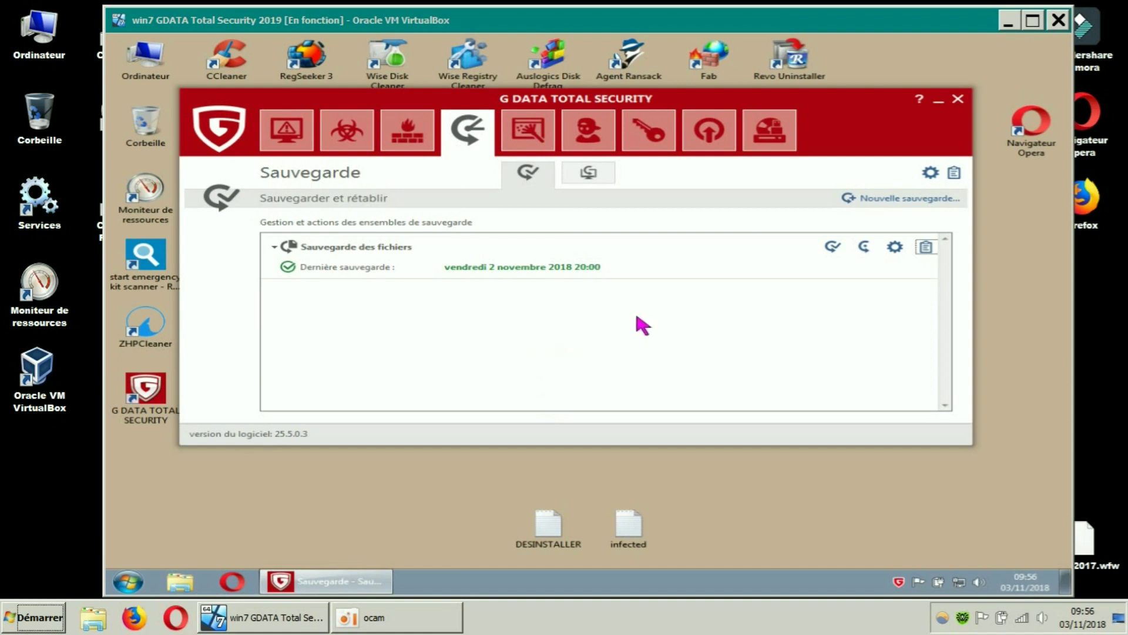
- Delete all archives of the Sauvegarde des fichiers backup, then remove the backup task itself from the list
click(405, 252)
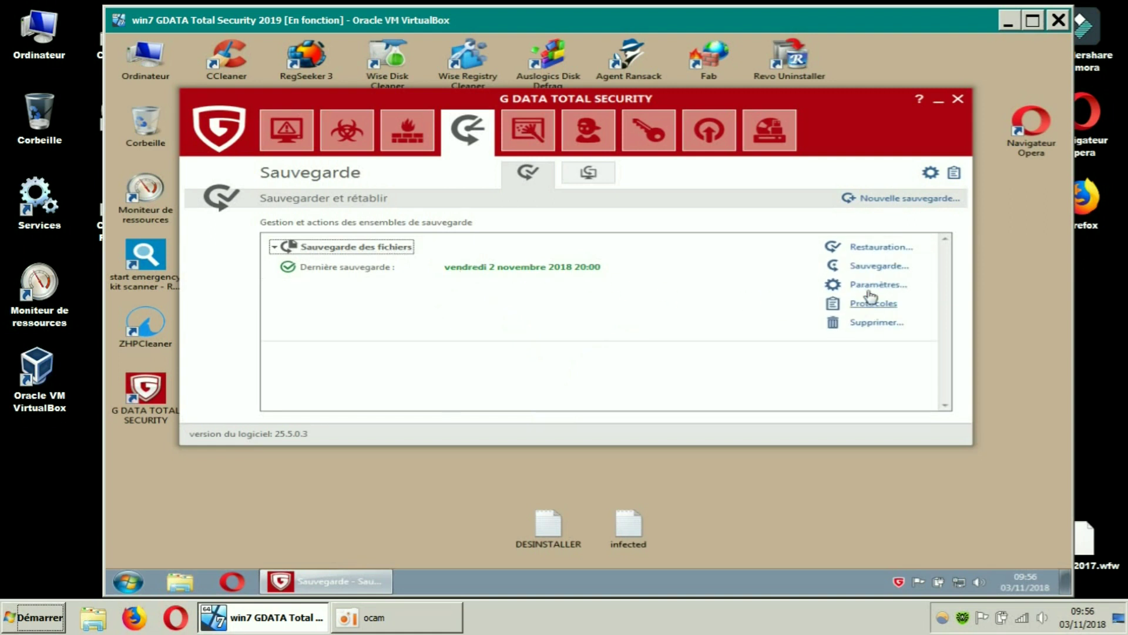
click(878, 322)
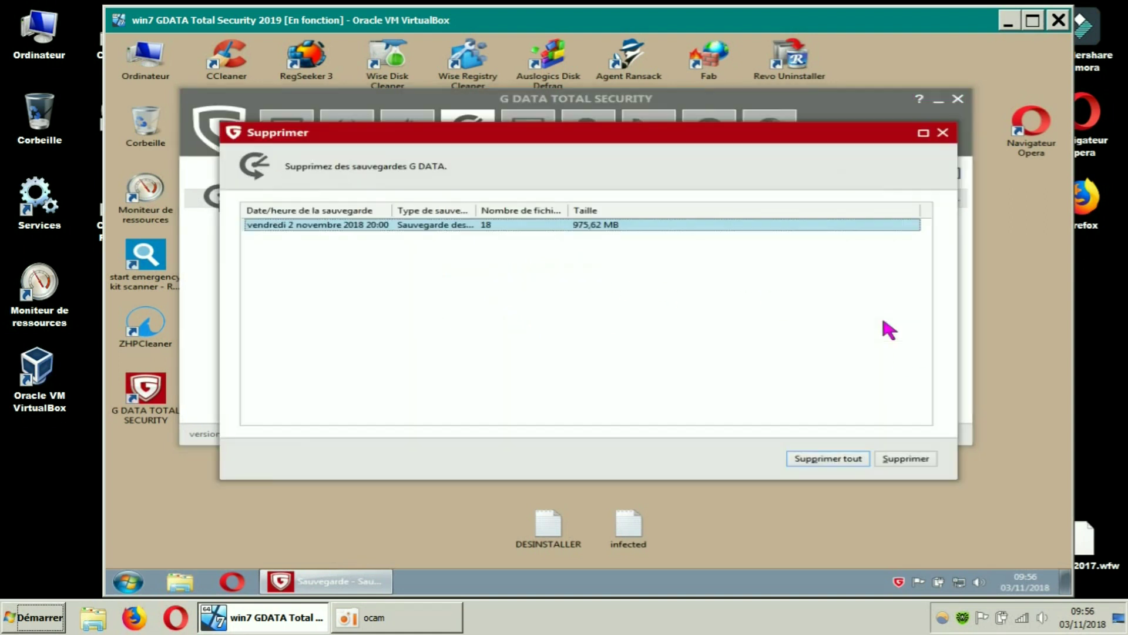
click(823, 459)
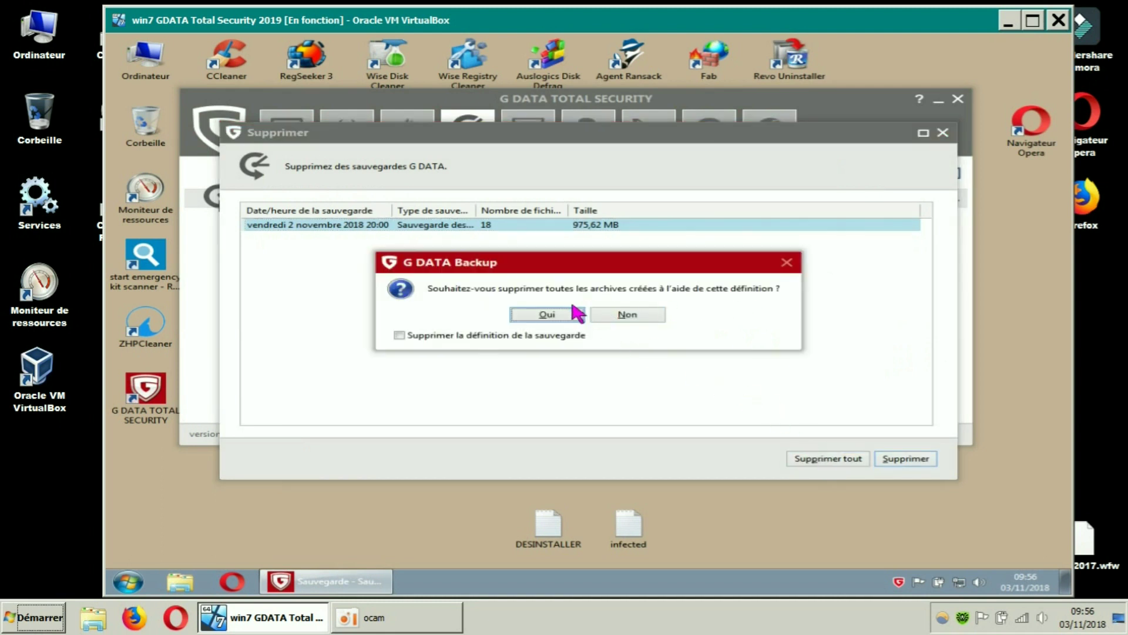
click(547, 315)
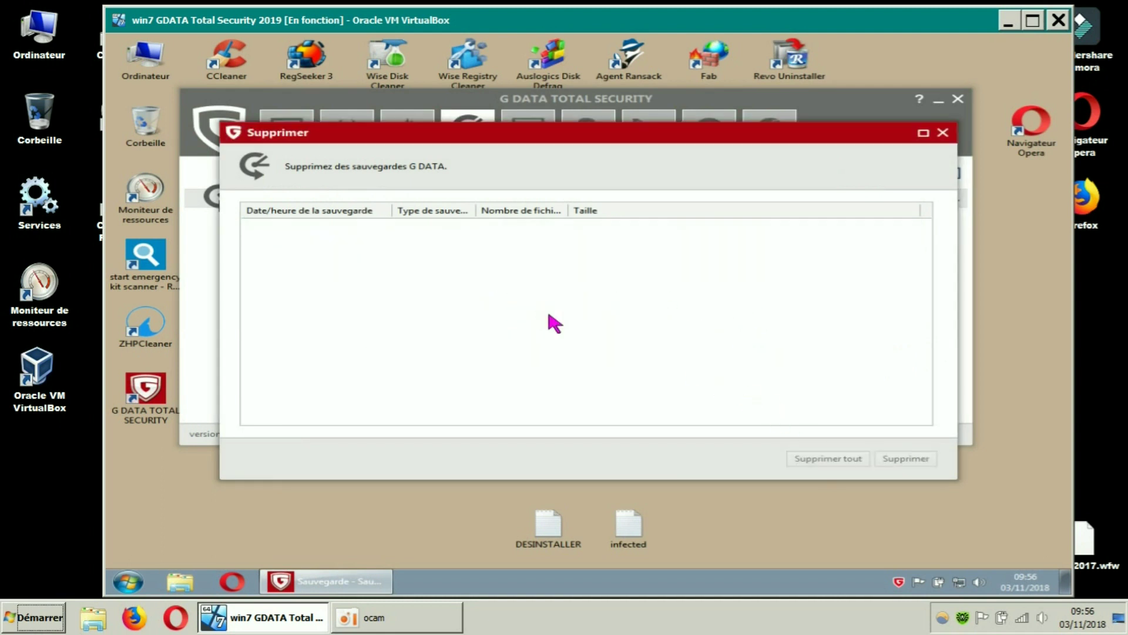
click(943, 133)
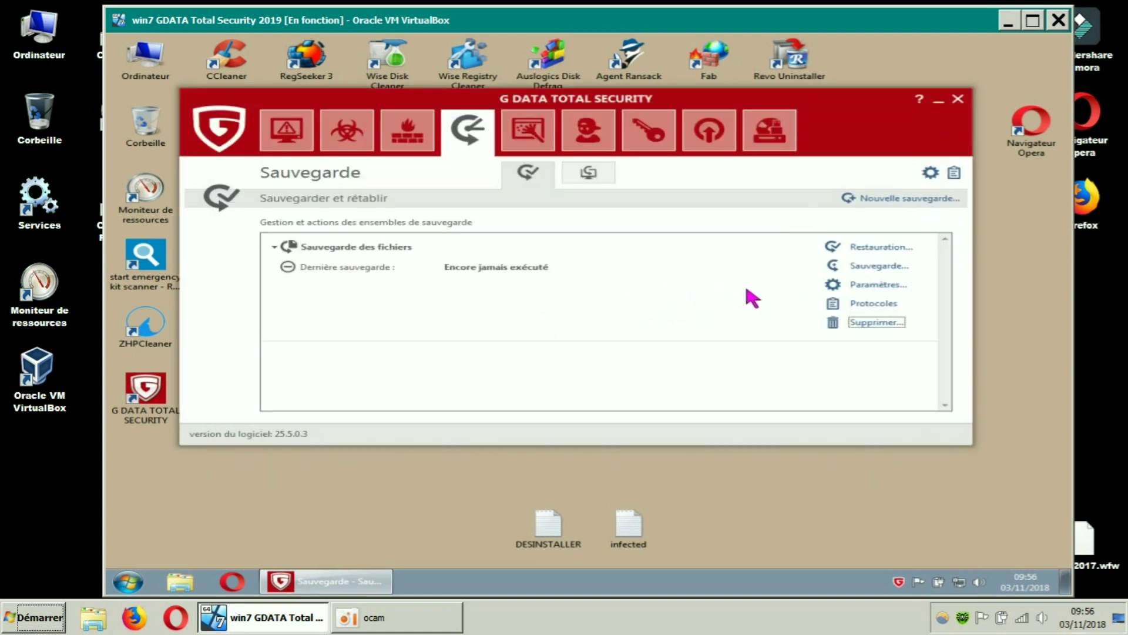
click(863, 328)
click(534, 288)
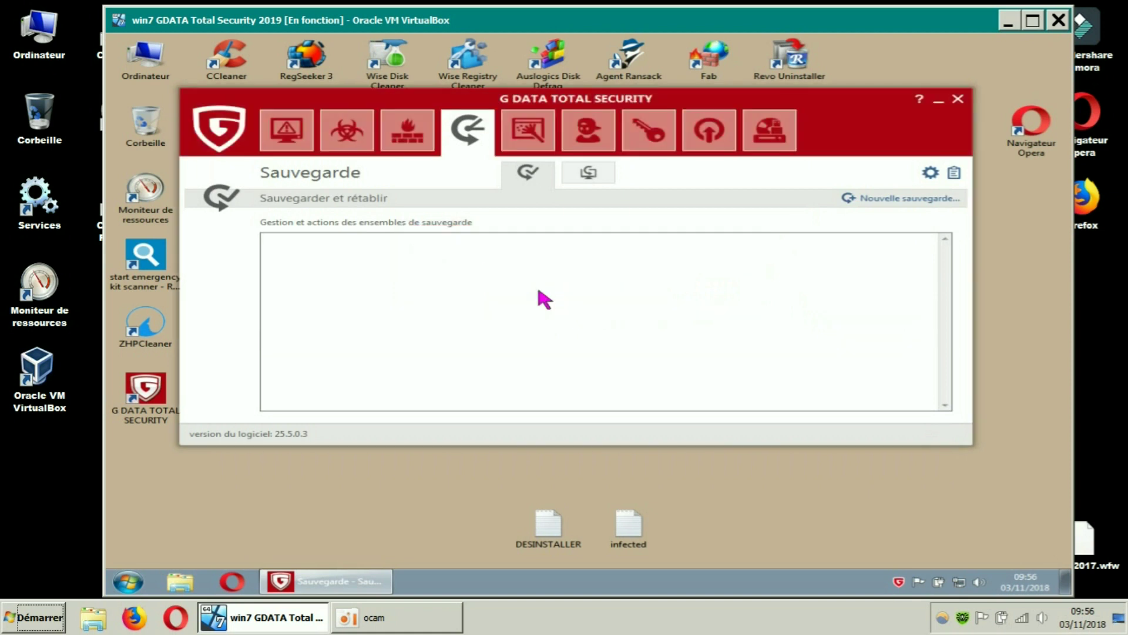
click(541, 141)
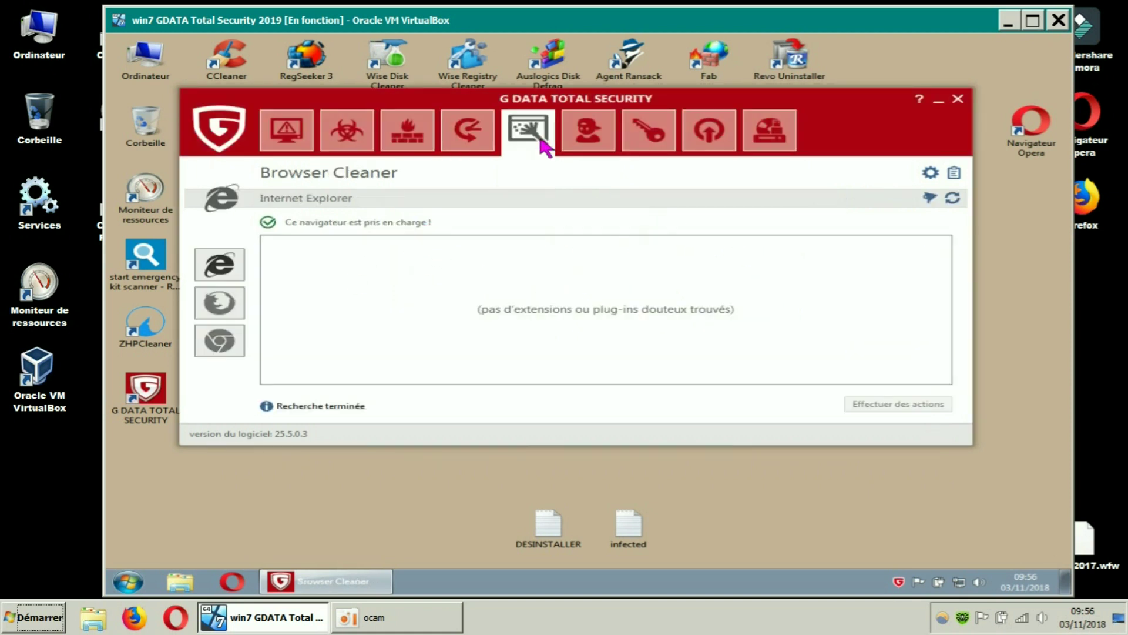
click(473, 141)
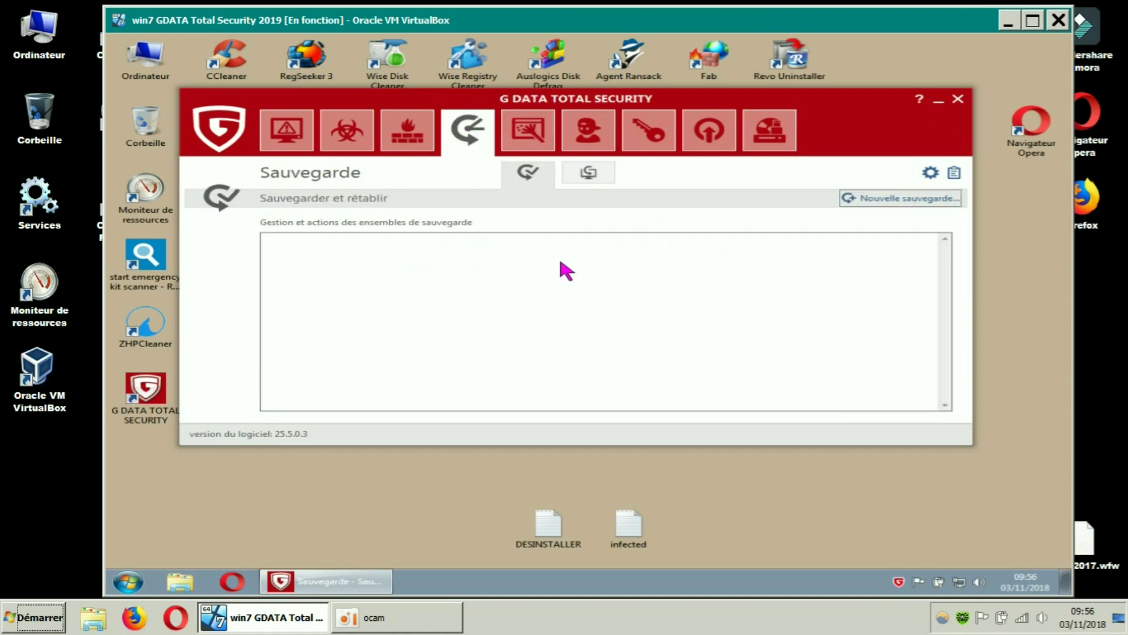